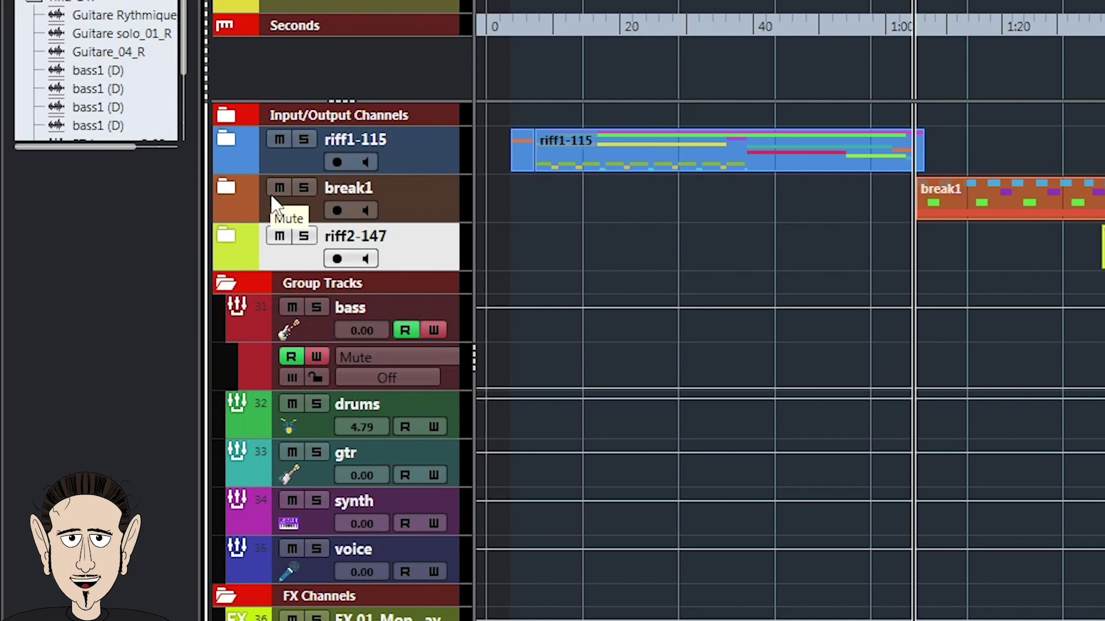
Open the separate MixConsole, lower the Guitare_01_R (D) fader to minus infinity and select both guitar channels of the riff1-115 folder.
click(226, 139)
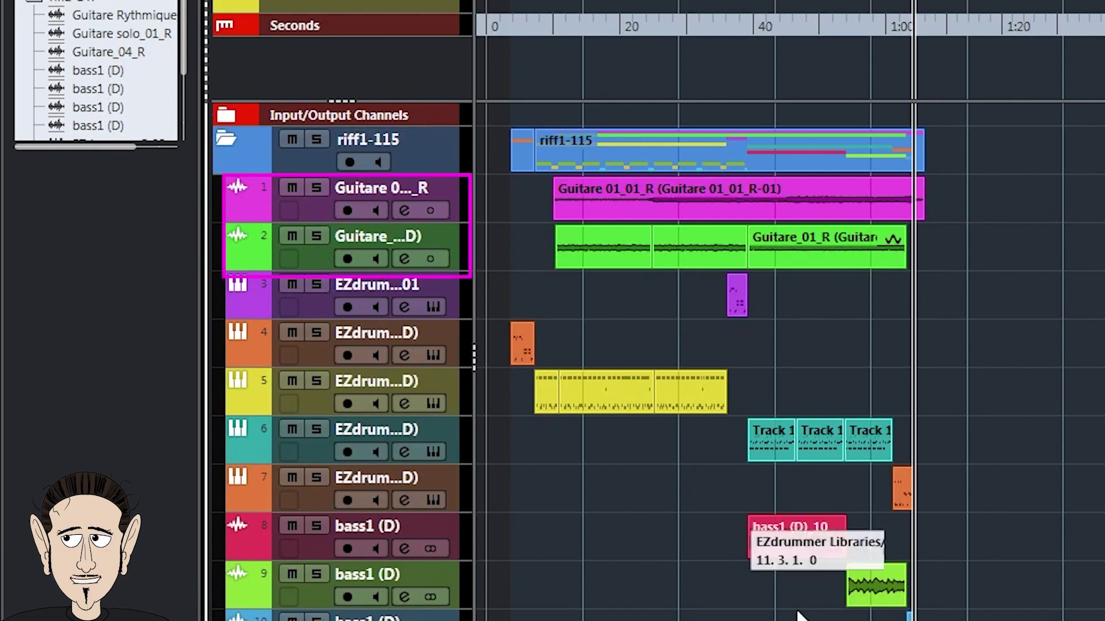
key(F3)
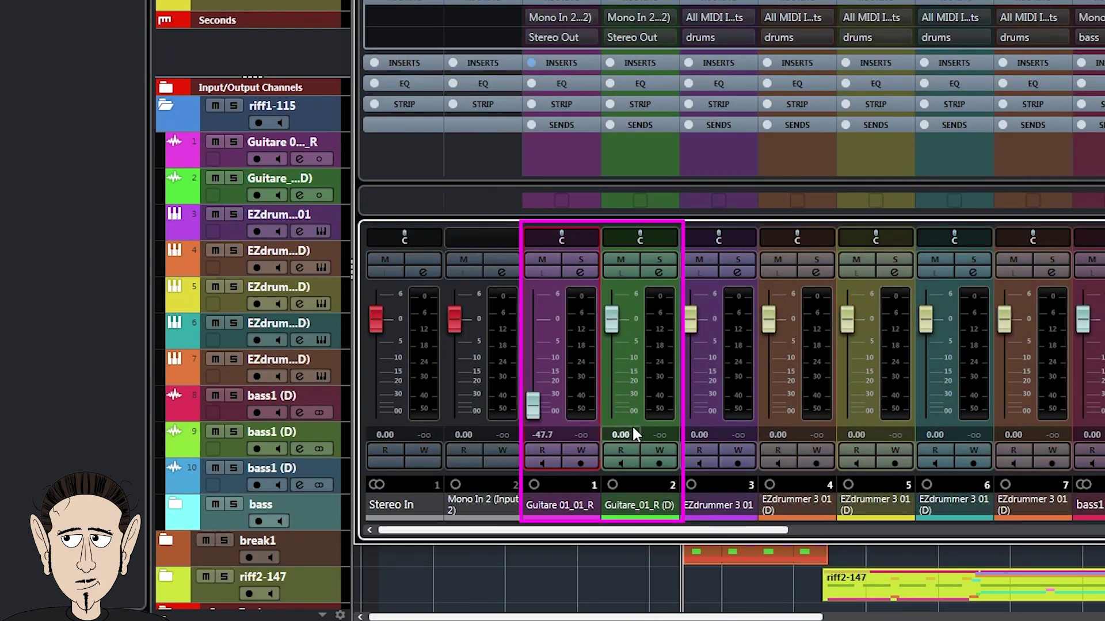
drag(612, 319, 631, 426)
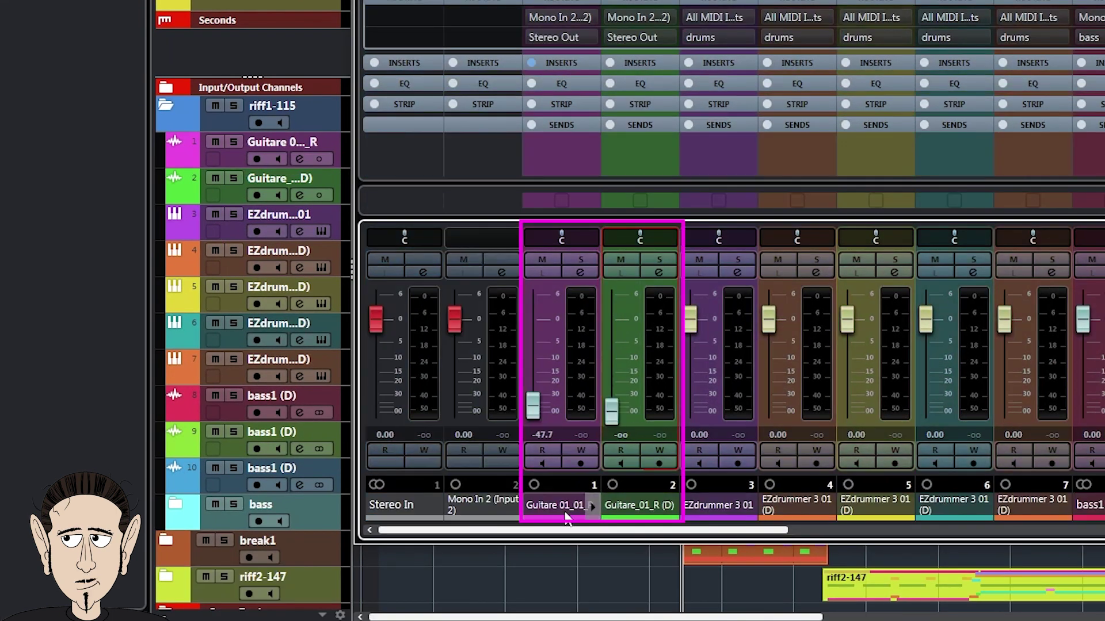
click(566, 510)
ctrl+click(634, 510)
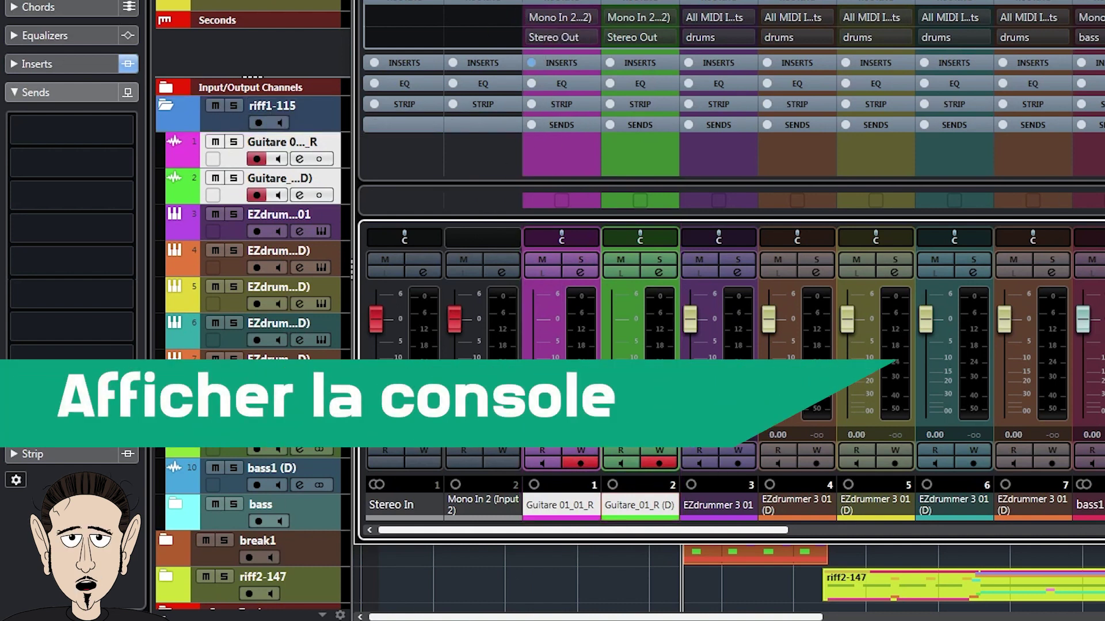
Show the MixConsole in the project window's lower zone, enlarged and with its toolbar displayed.
click(873, 95)
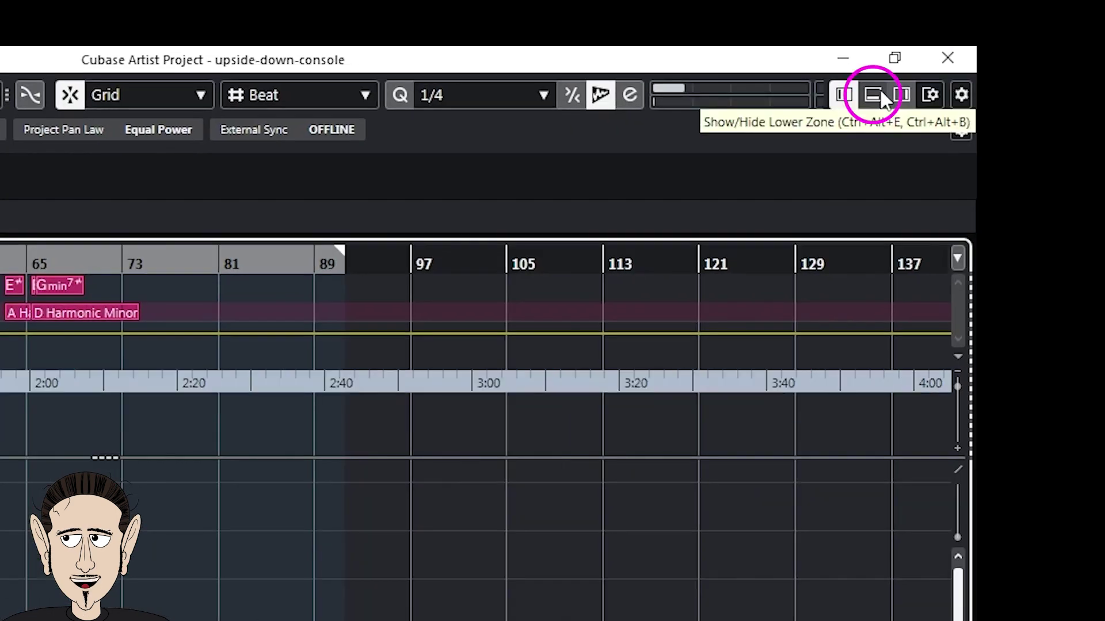
click(880, 92)
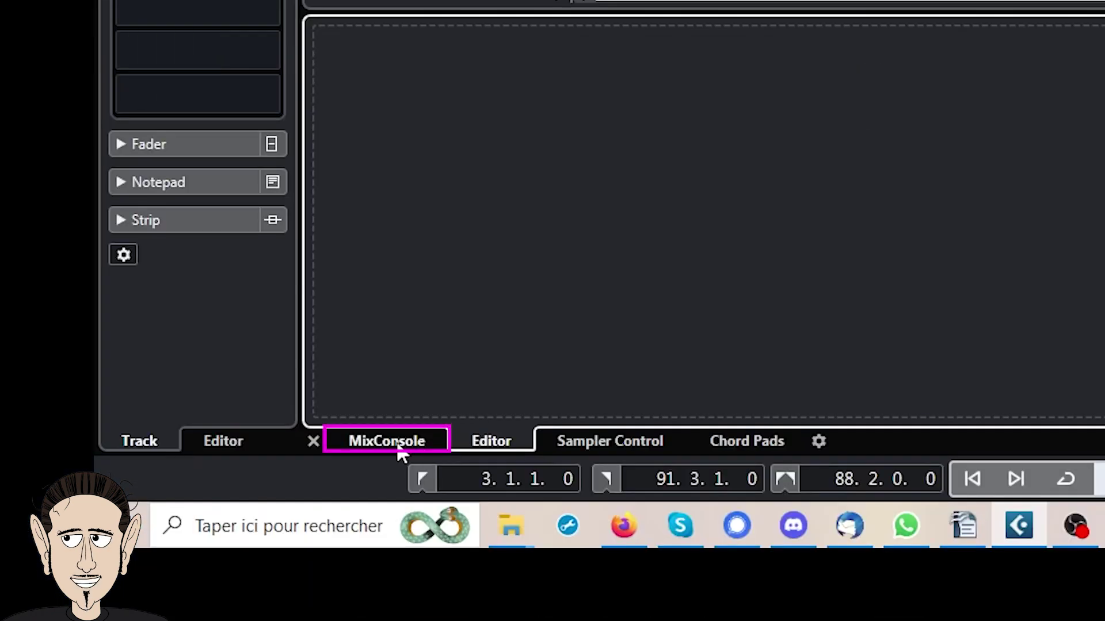
click(397, 448)
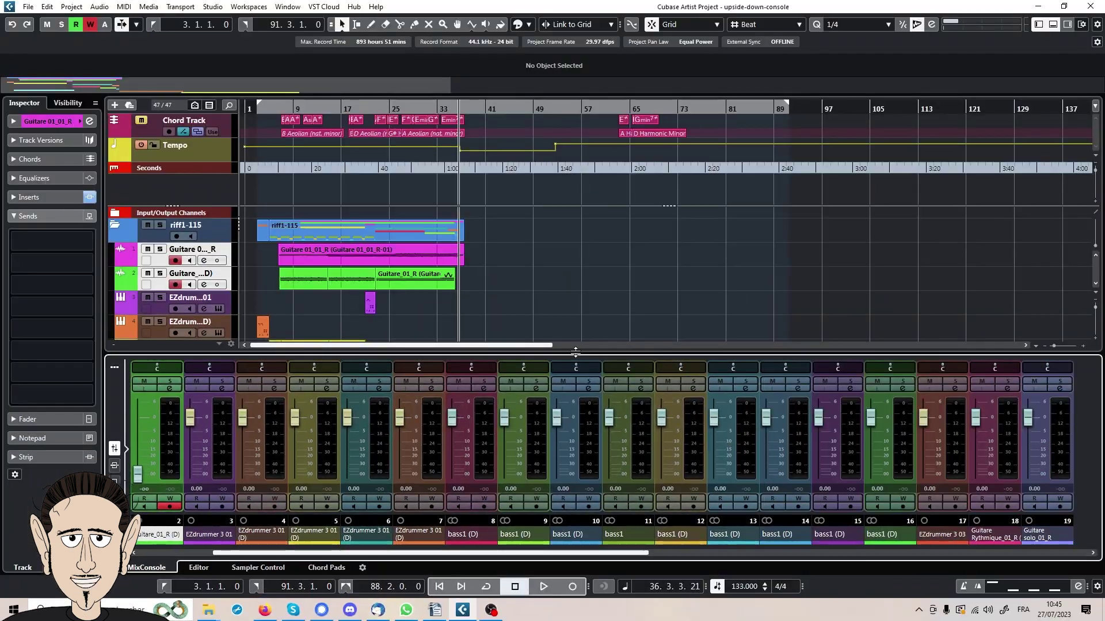
mouse_move(603, 245)
mouse_down()
mouse_move(598, 202)
mouse_move(593, 333)
mouse_move(593, 235)
mouse_up()
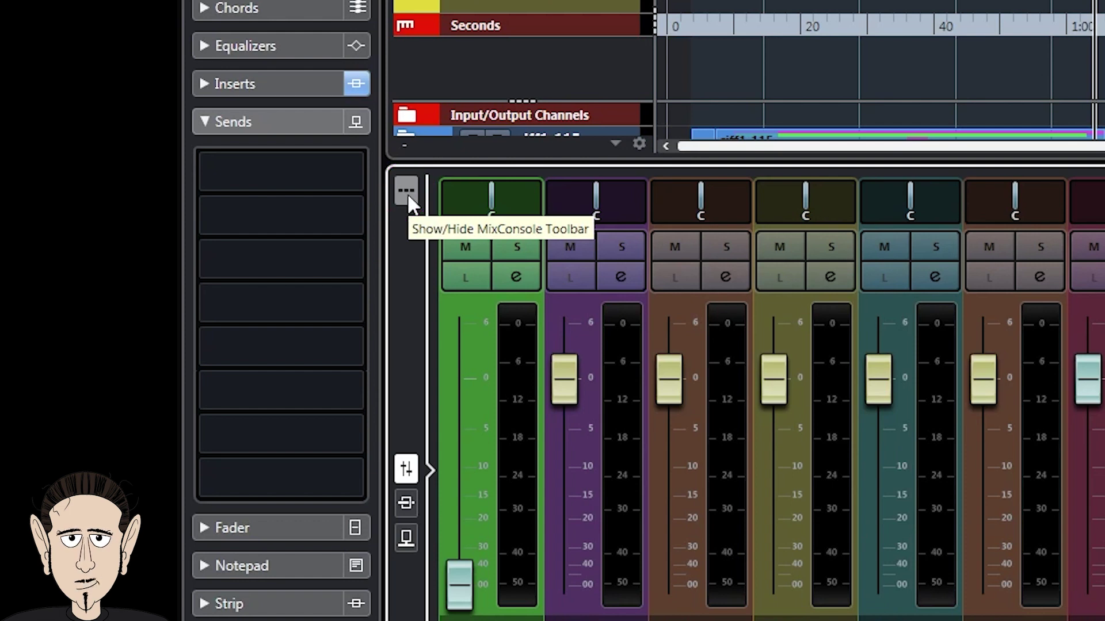
click(406, 192)
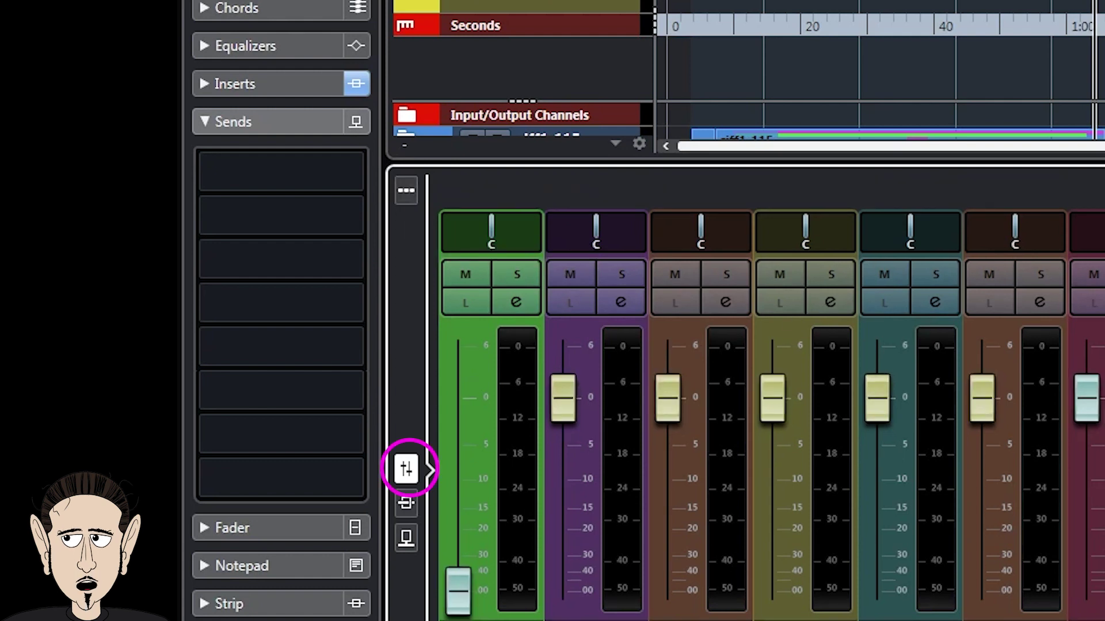
View the Inserts and Sends pages of the lower-zone MixConsole and return to the faders.
click(409, 475)
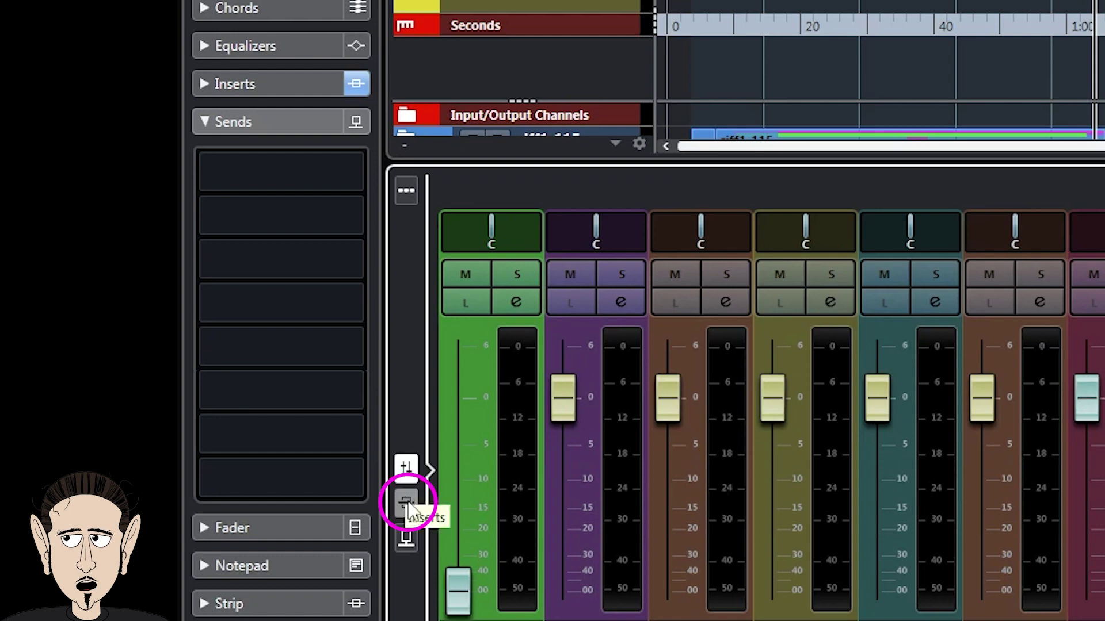
click(407, 503)
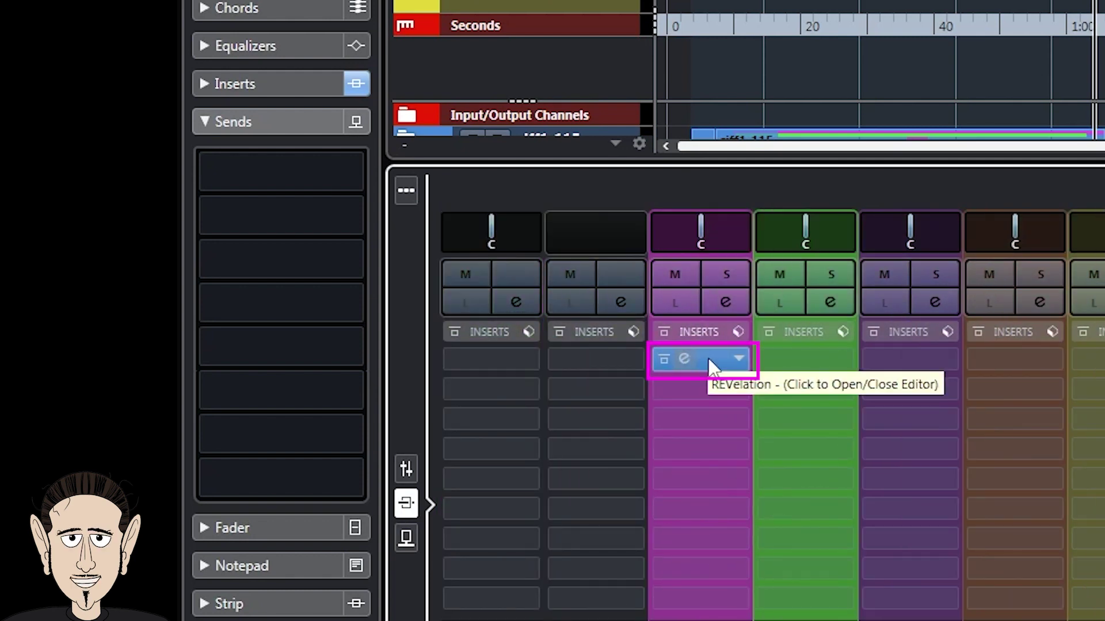
click(400, 474)
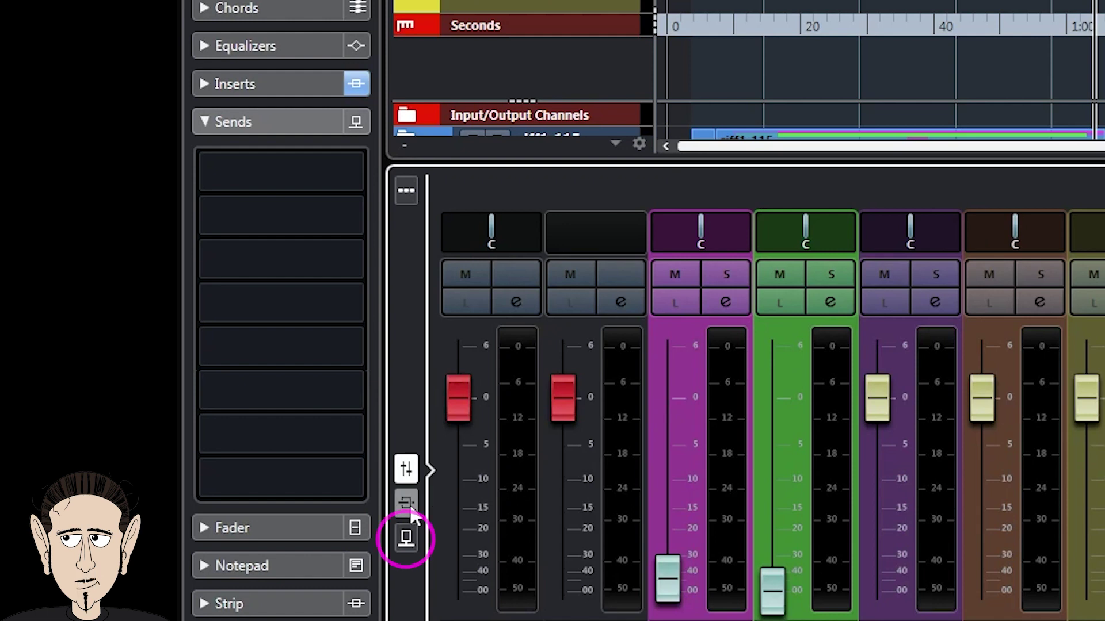
click(406, 538)
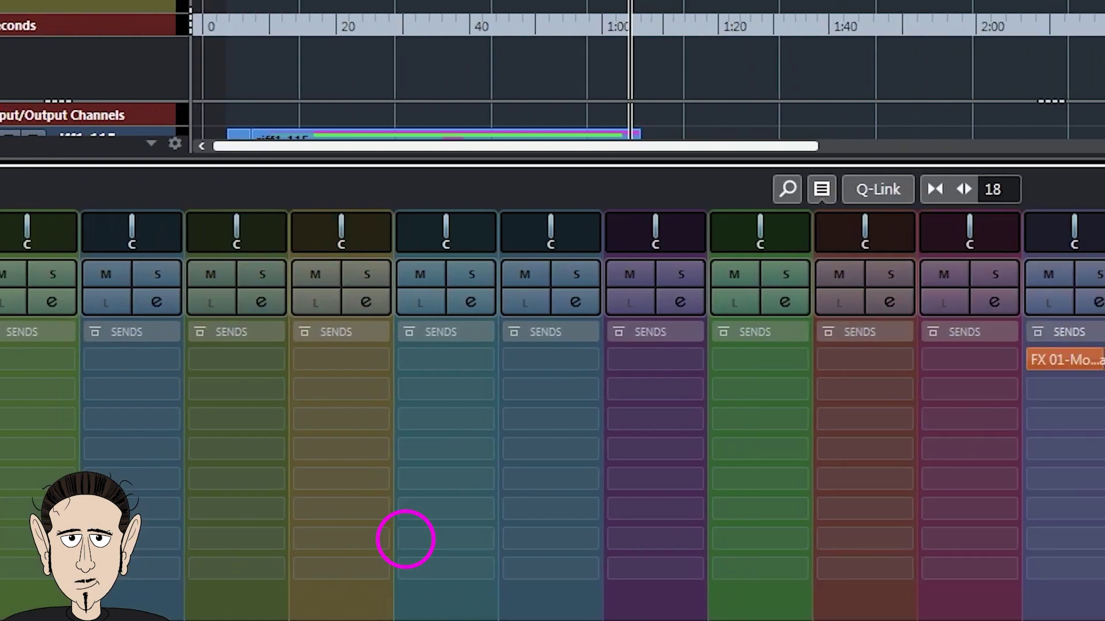
mouse_move(687, 354)
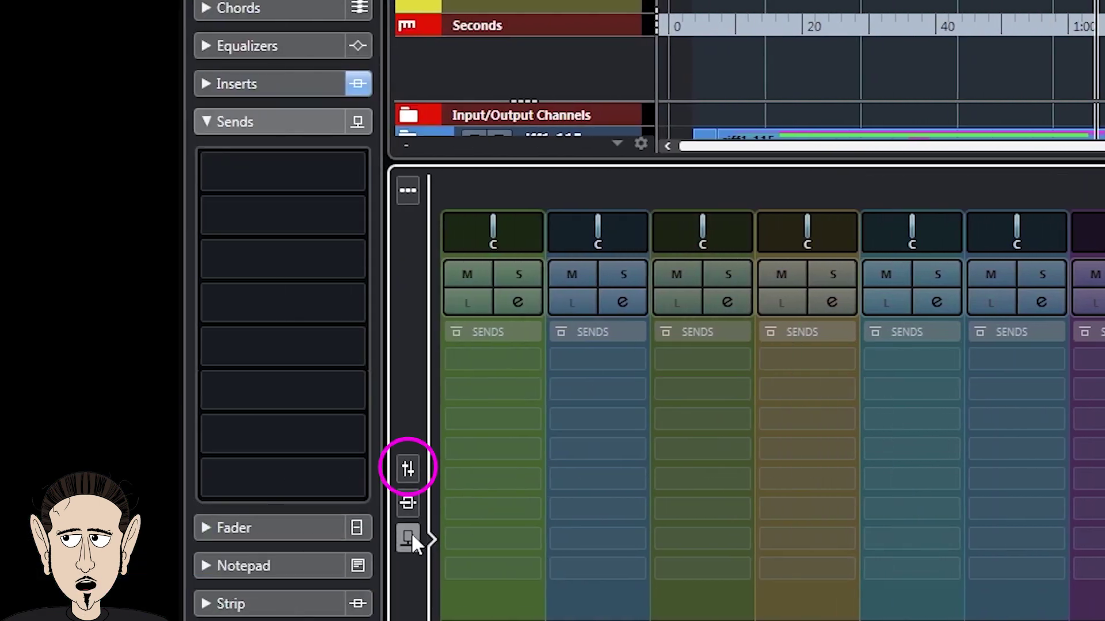
click(408, 538)
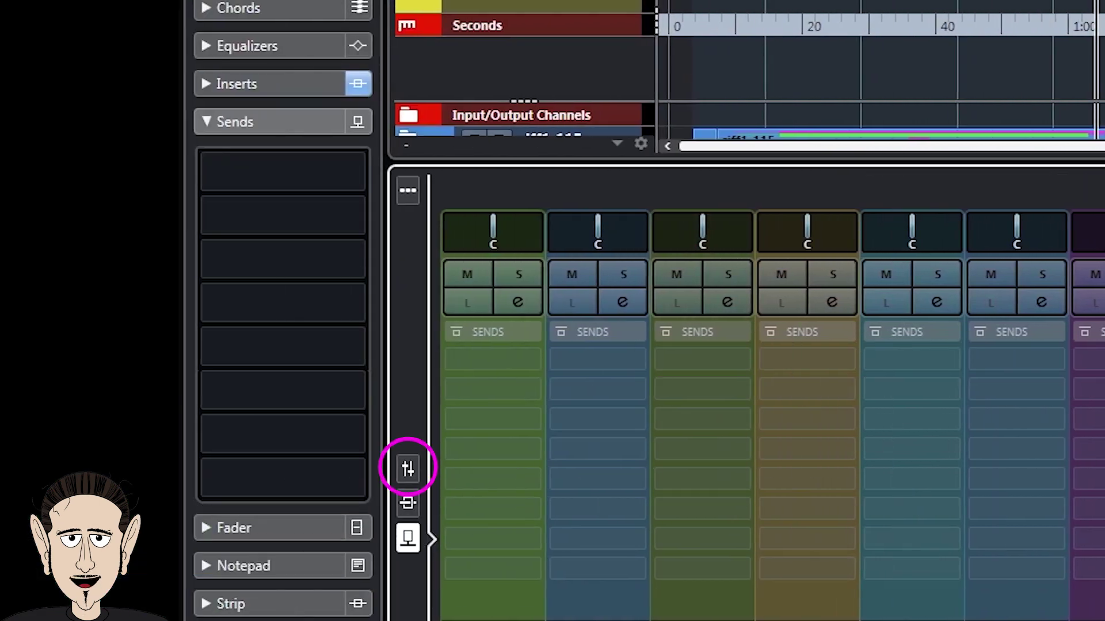
click(404, 479)
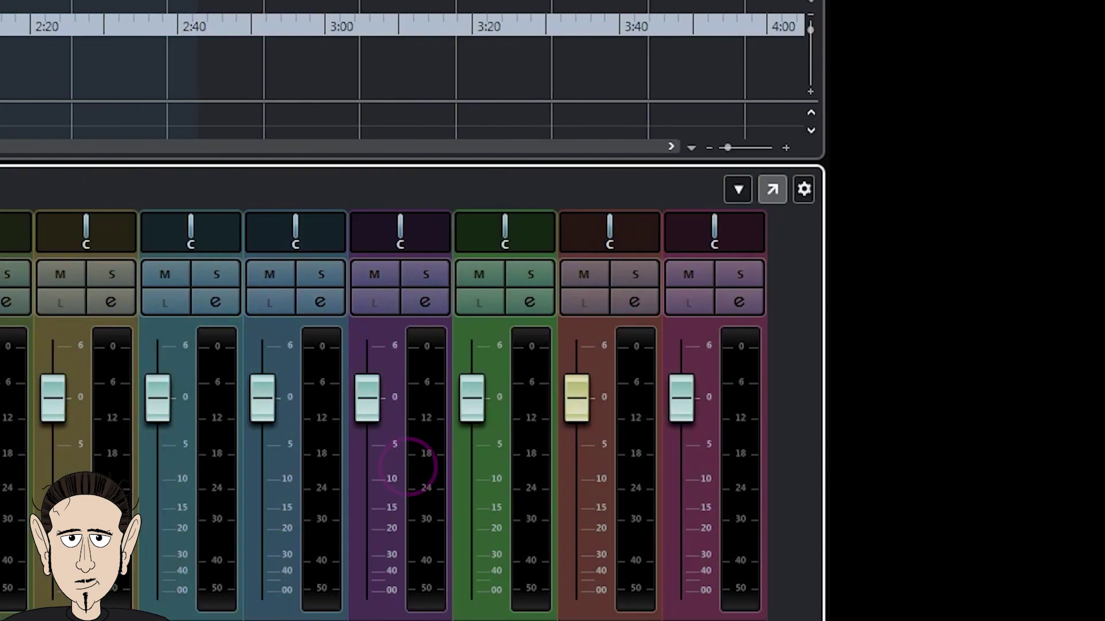
Look through the lower-zone MixConsole's function list and its toolbar setup options.
click(657, 188)
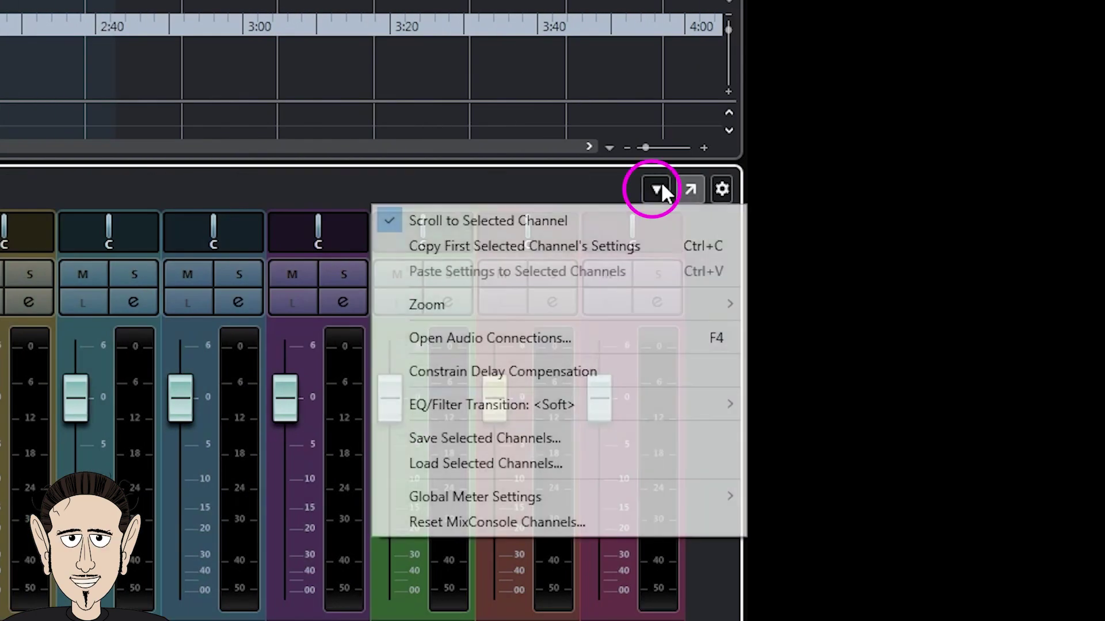
click(608, 241)
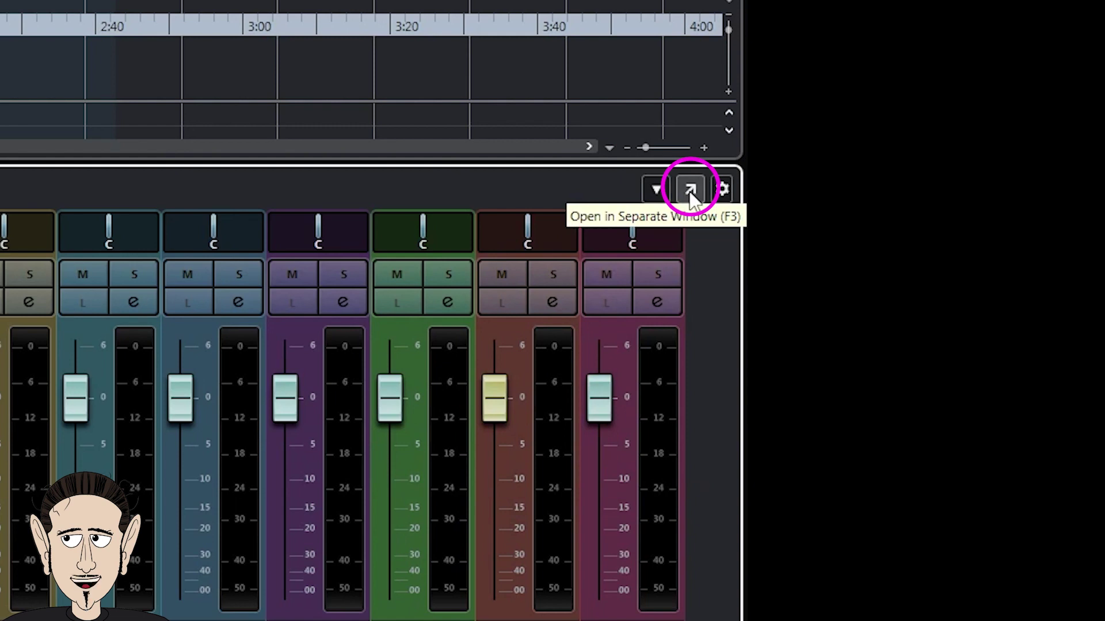
click(722, 189)
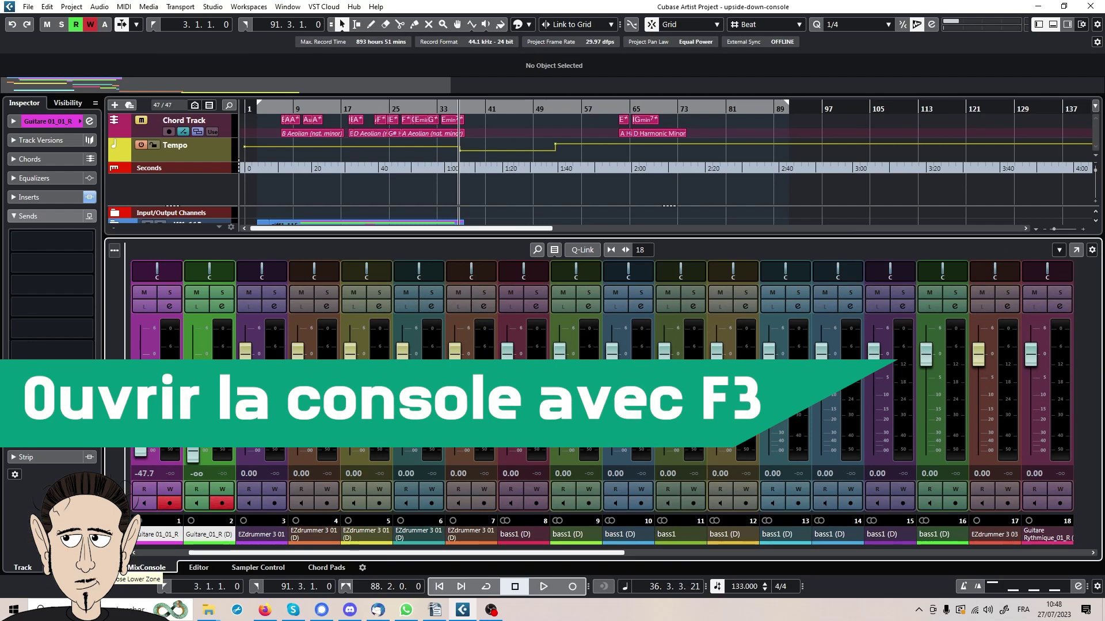
Close the lower zone and open the MixConsole in a separate, enlarged window.
click(118, 567)
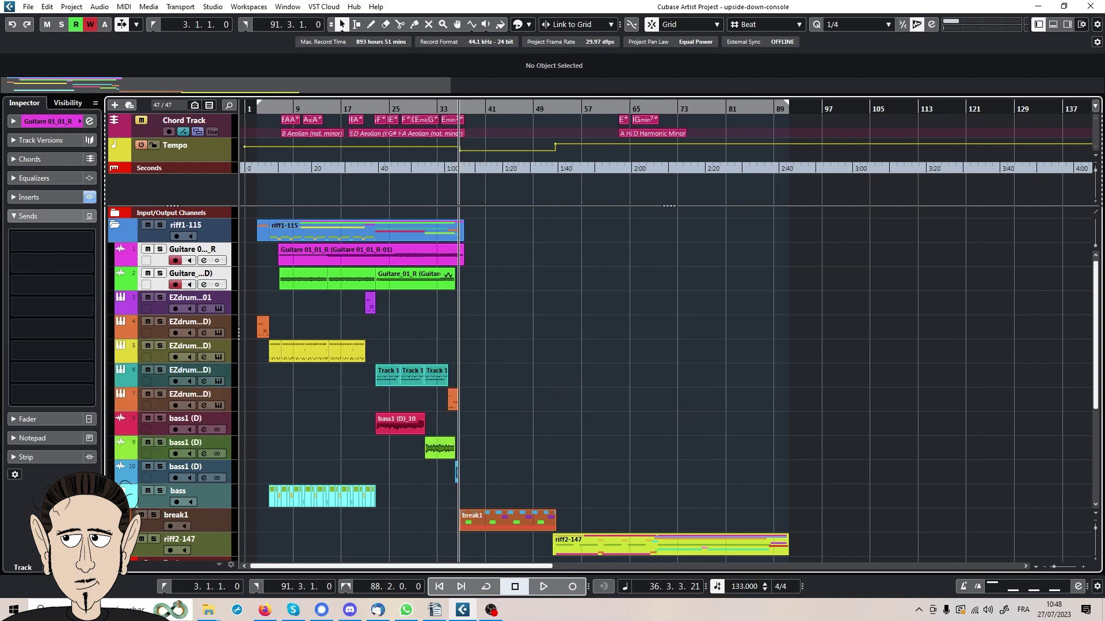
key(F3)
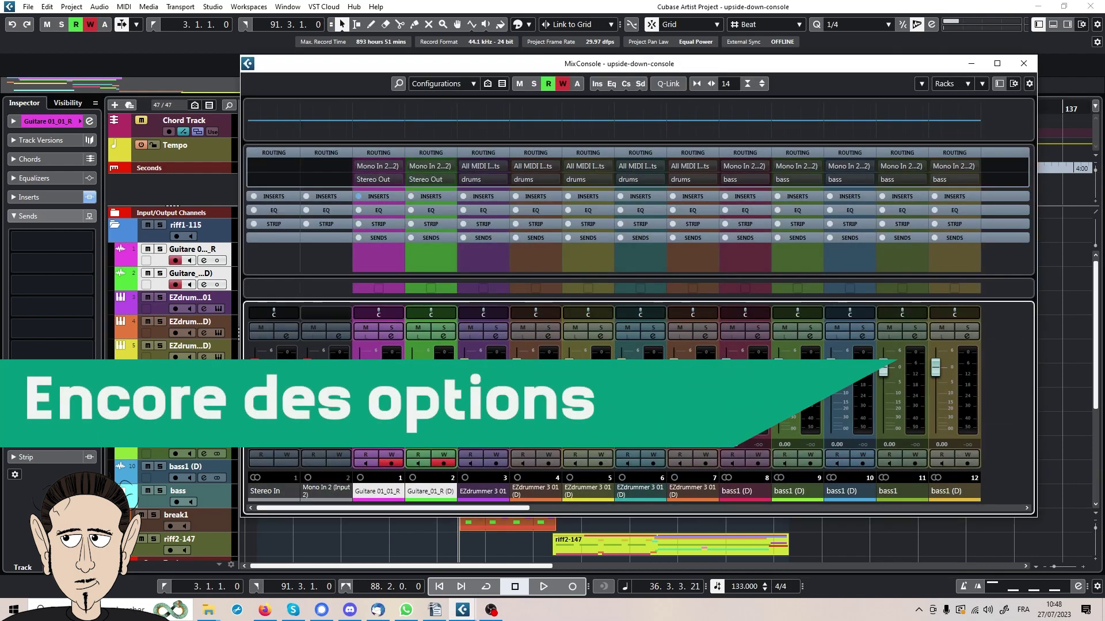
drag(240, 133, 79, 126)
drag(452, 517, 472, 549)
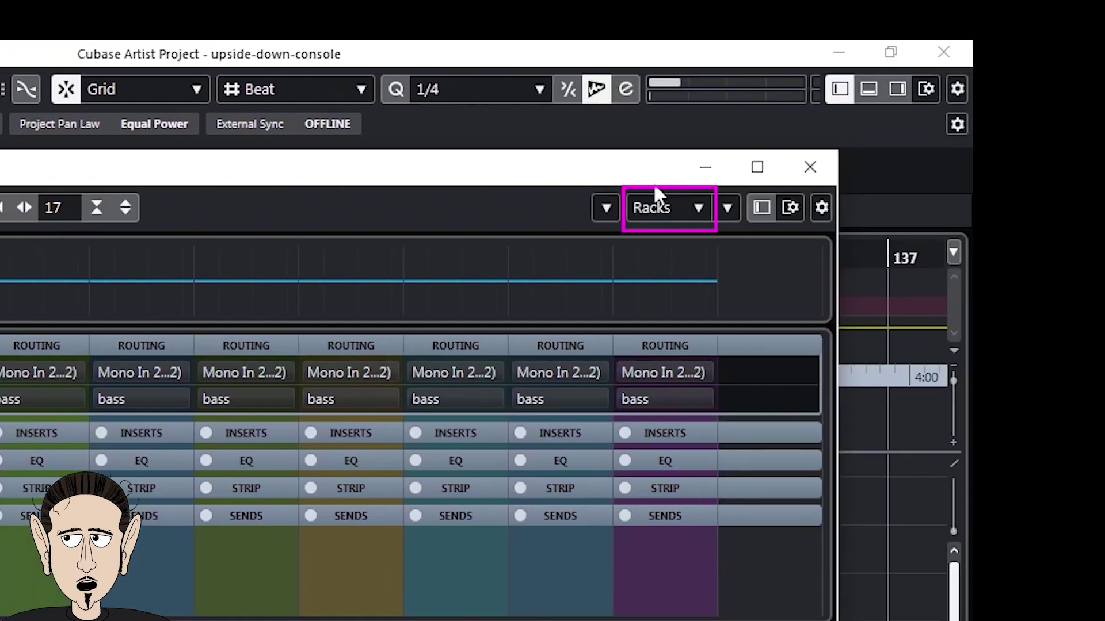
Check the rack types offered for the MixConsole and show its left zone with the channel visibility list.
click(703, 202)
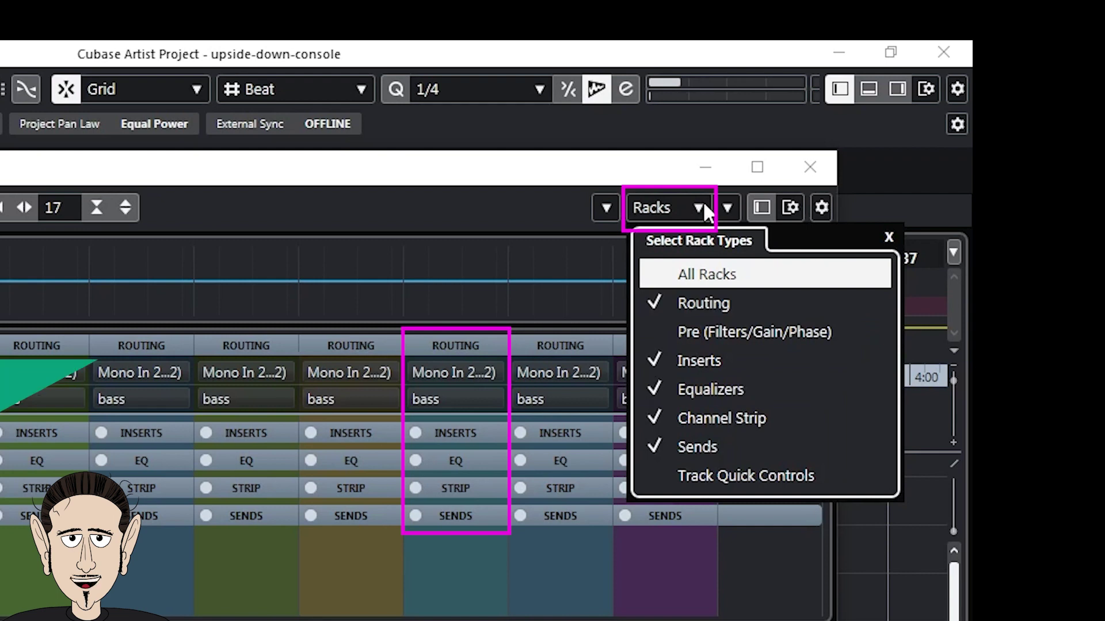
click(679, 276)
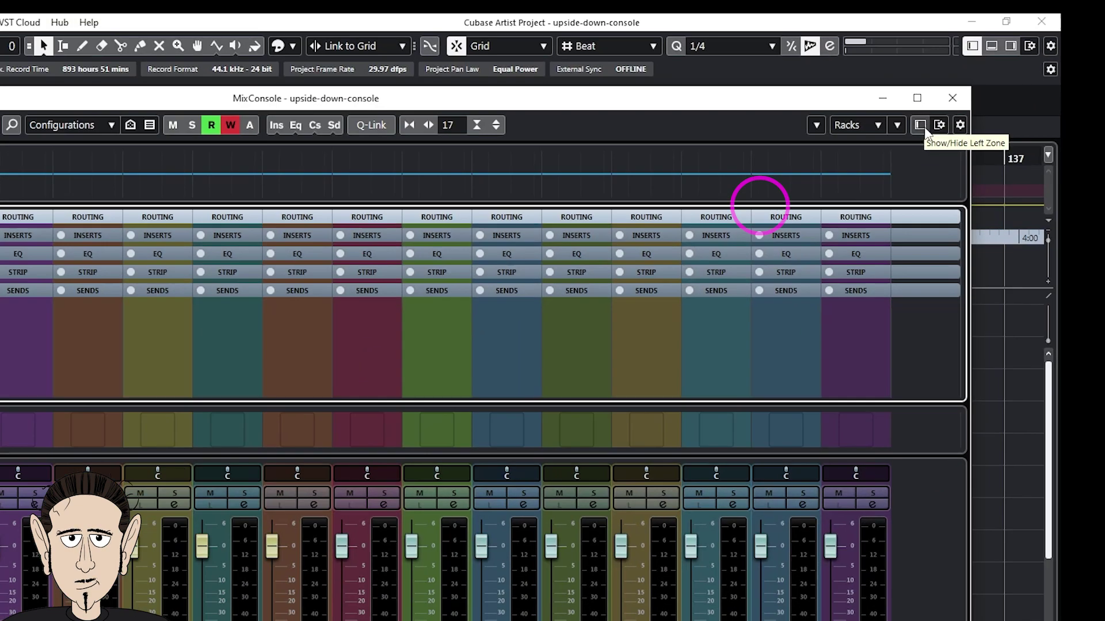
click(768, 214)
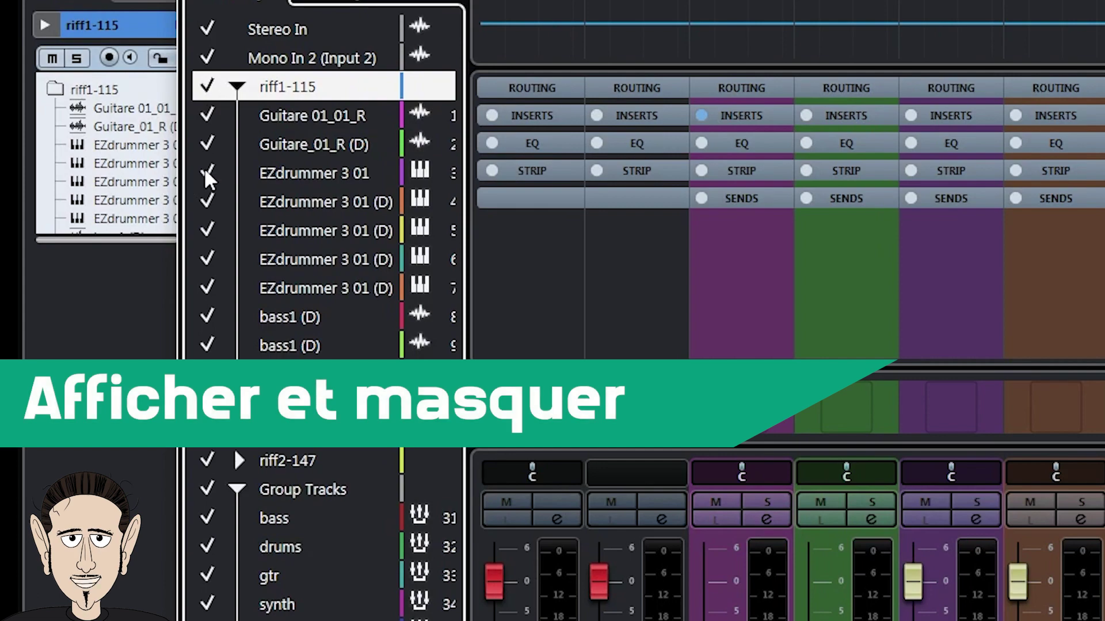
Try hiding the riff1-115 channels from Guitare_01_R (D) down to the last bass1 (D), and make them visible again.
drag(205, 171, 213, 401)
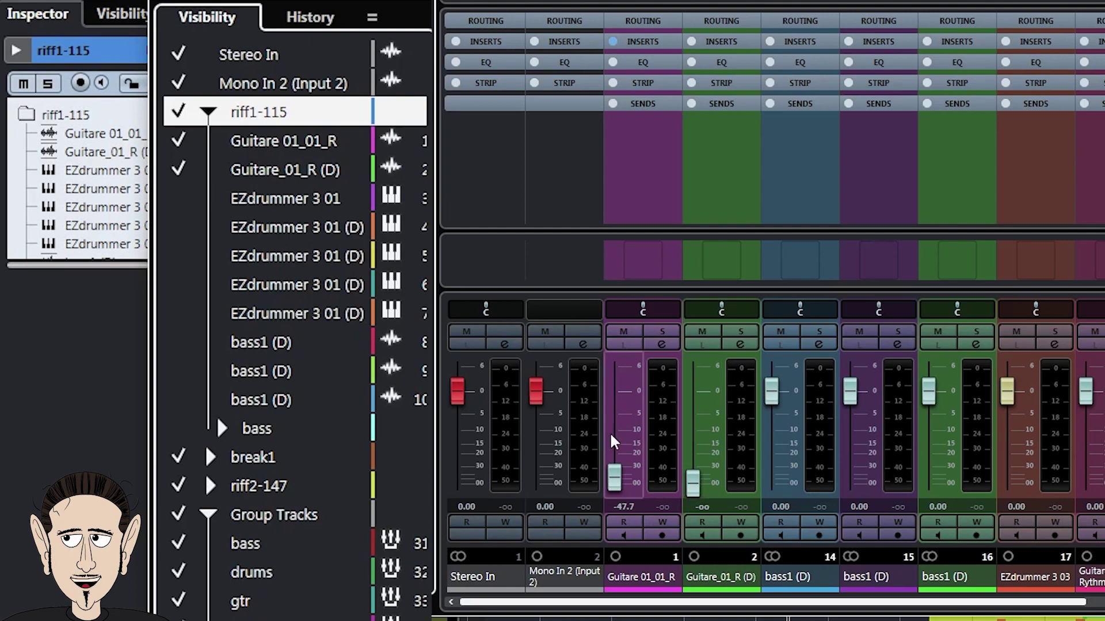
click(175, 176)
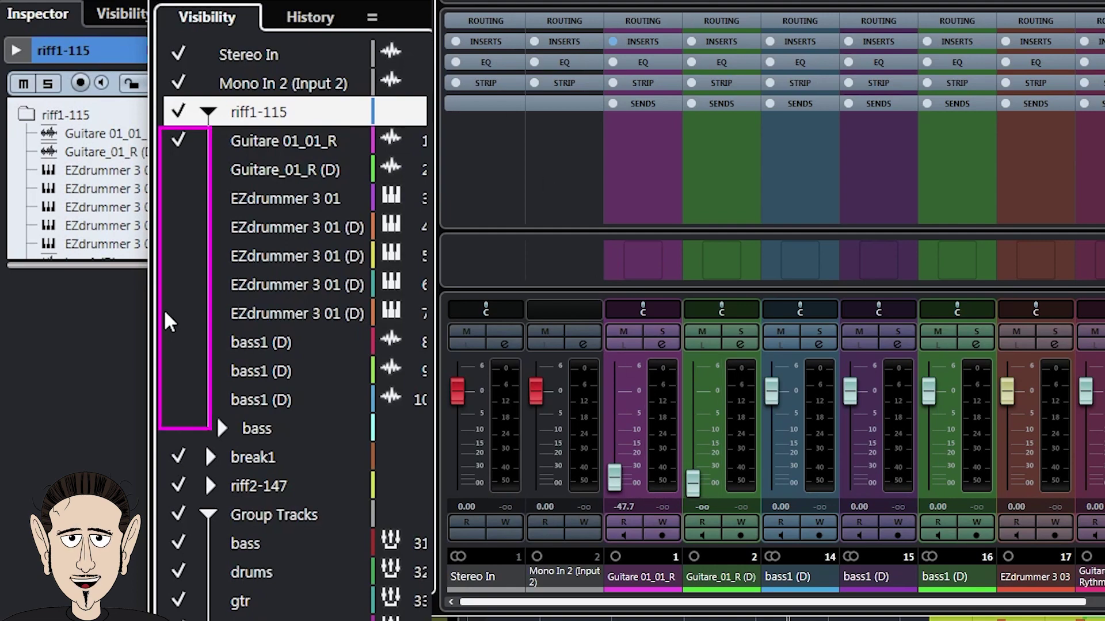
click(179, 403)
drag(180, 377, 179, 400)
drag(179, 400, 176, 166)
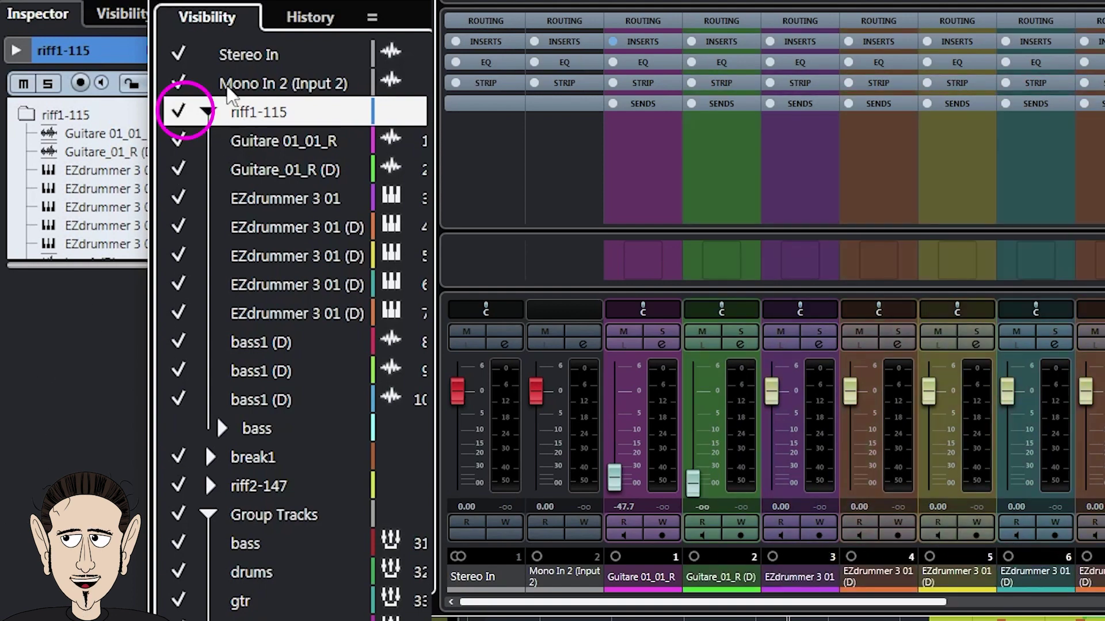
Collapse the riff1-115 folder in the visibility list and hide the riff1-115 and riff2-147 folders from the console.
click(208, 112)
click(179, 115)
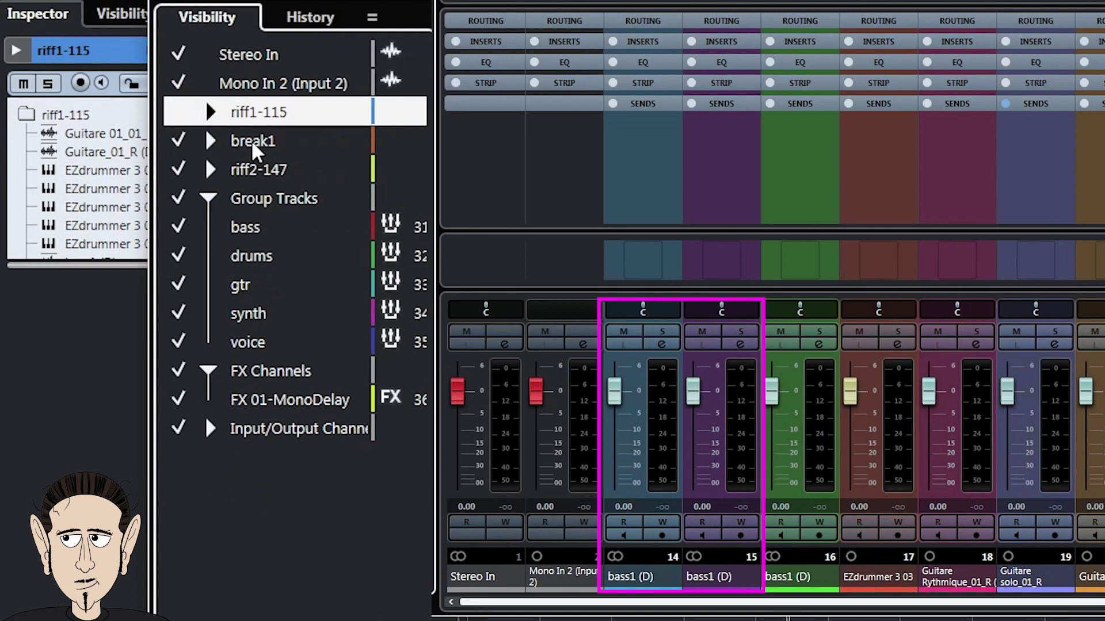
click(179, 170)
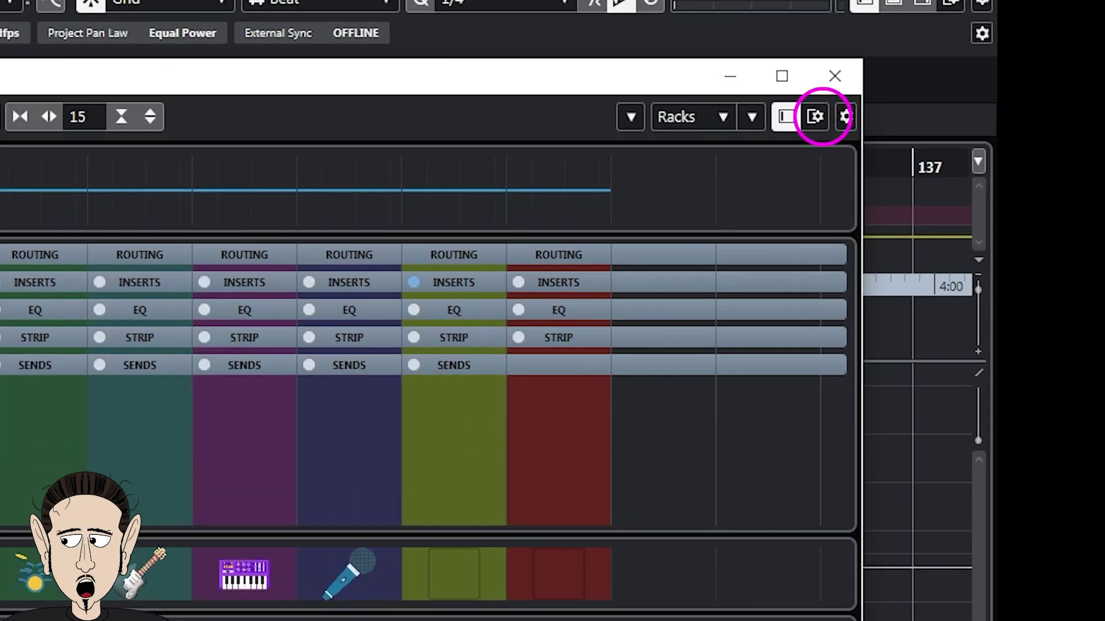
Add the Channel Overview to the MixConsole window layout and try the Meter Bridge on and off.
click(815, 116)
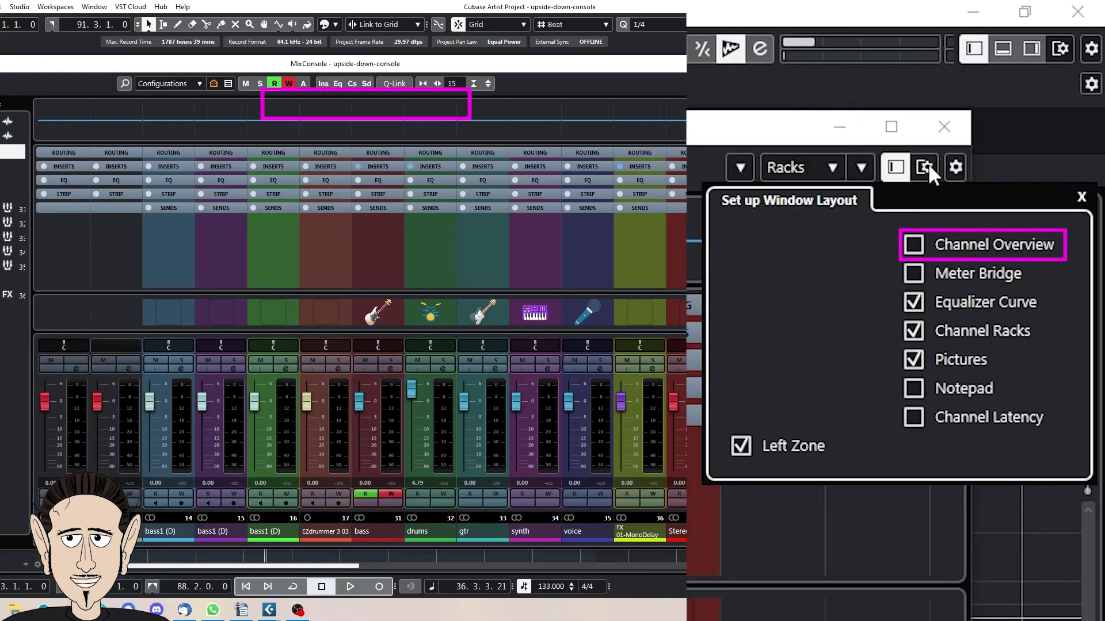
click(919, 249)
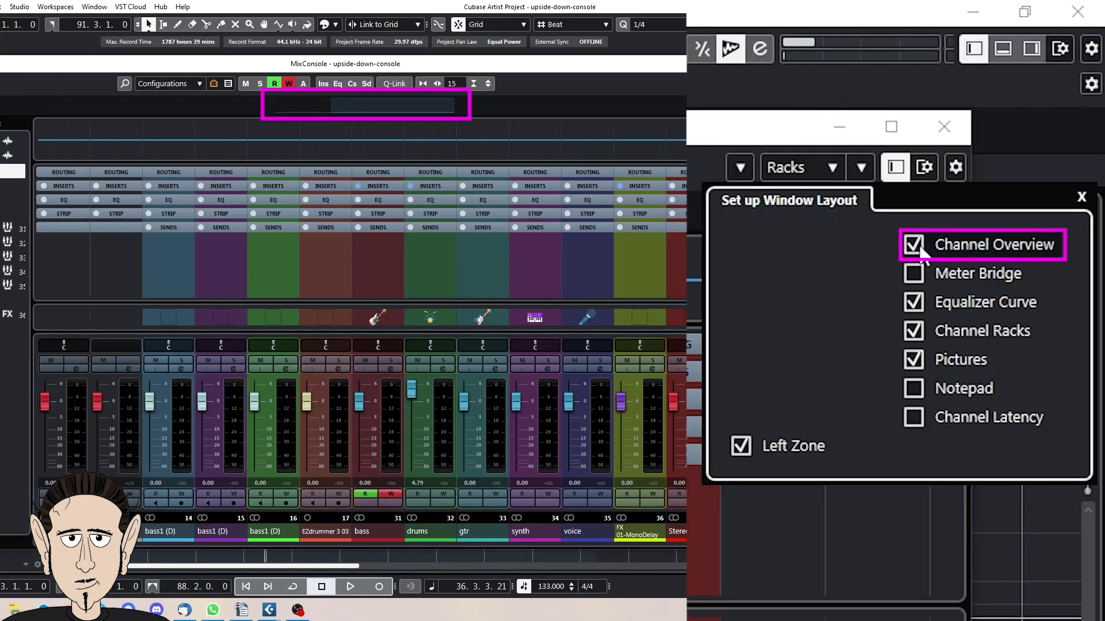
click(913, 272)
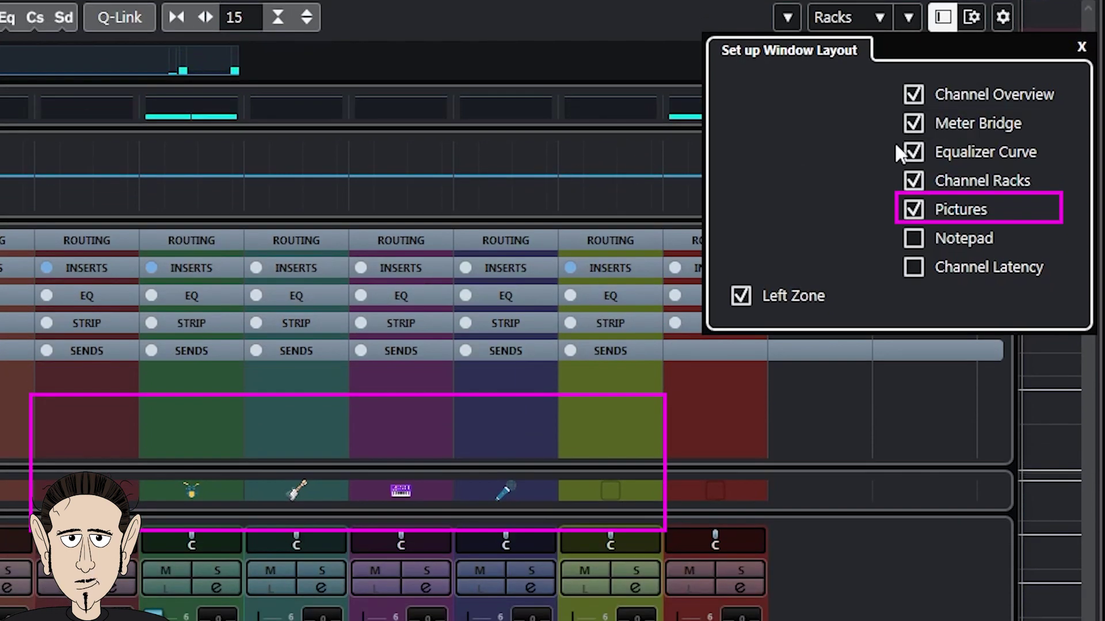
click(914, 122)
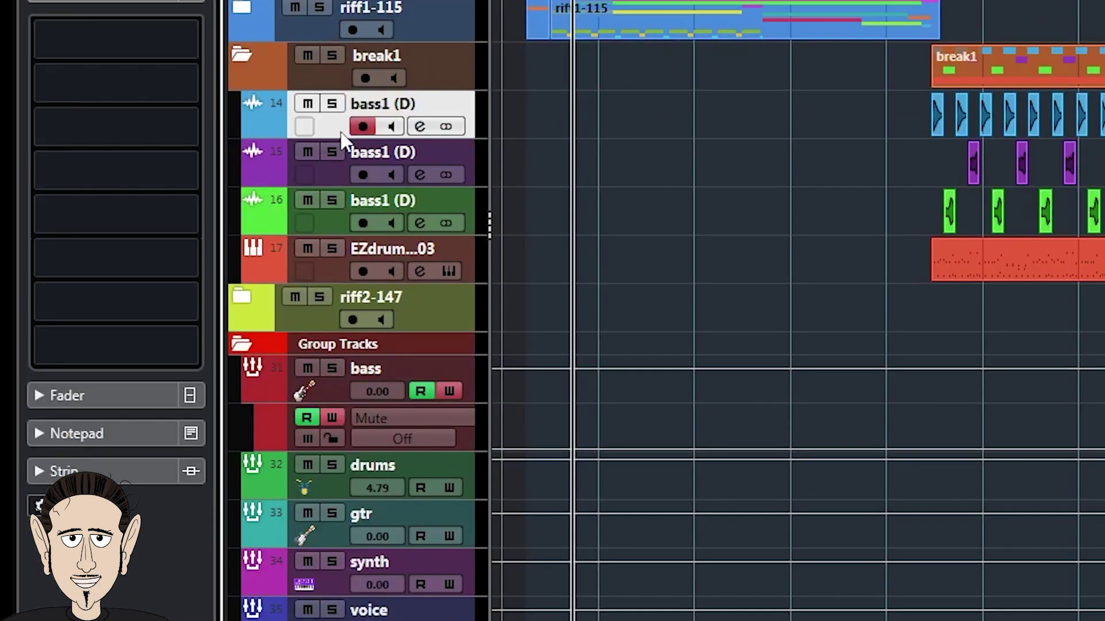
click(57, 139)
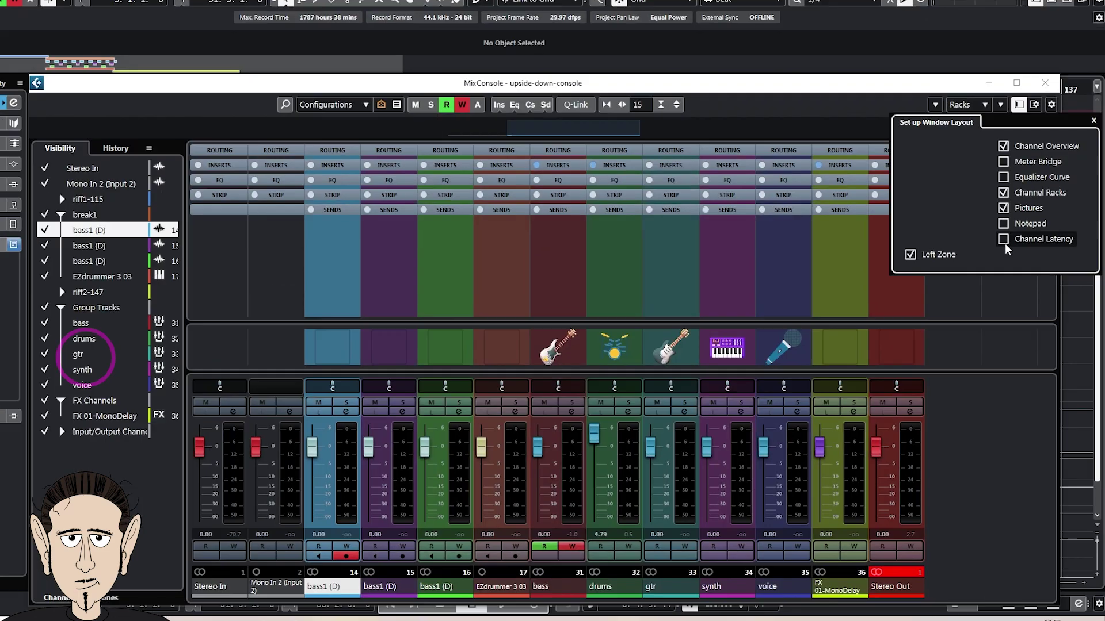
Add Channel Latency to the MixConsole window layout and show the undo and redo controls in its toolbar.
click(944, 142)
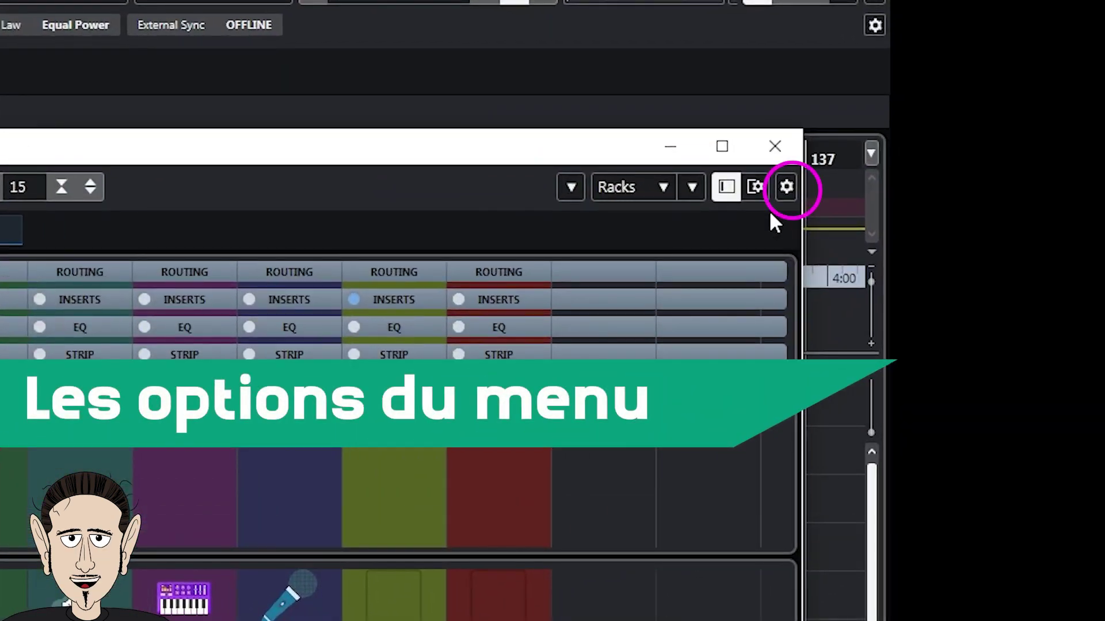
click(787, 187)
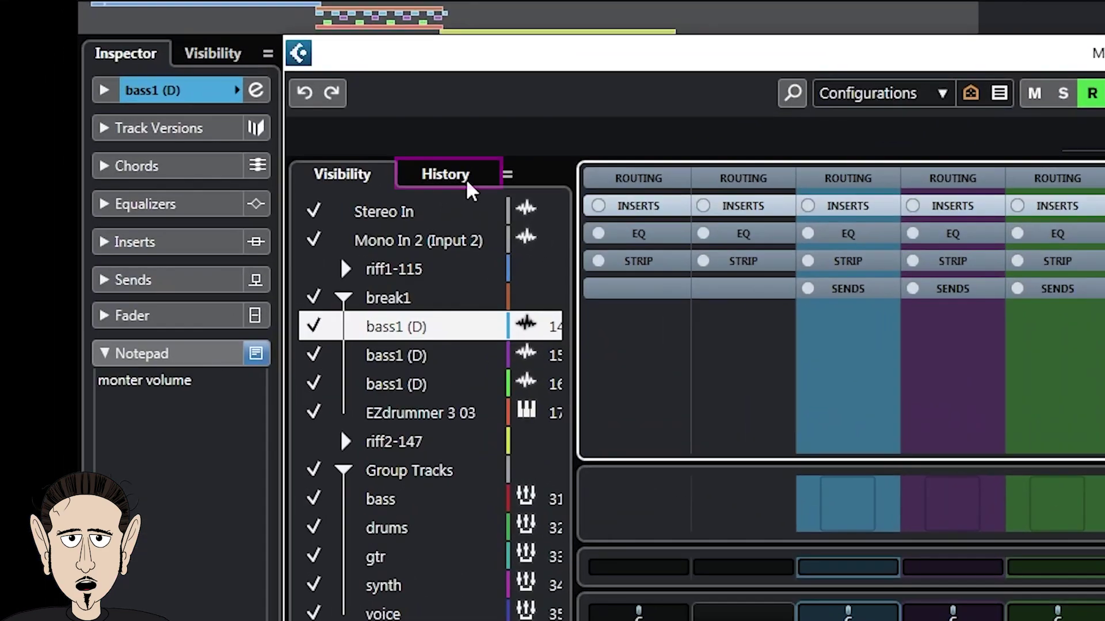
click(242, 166)
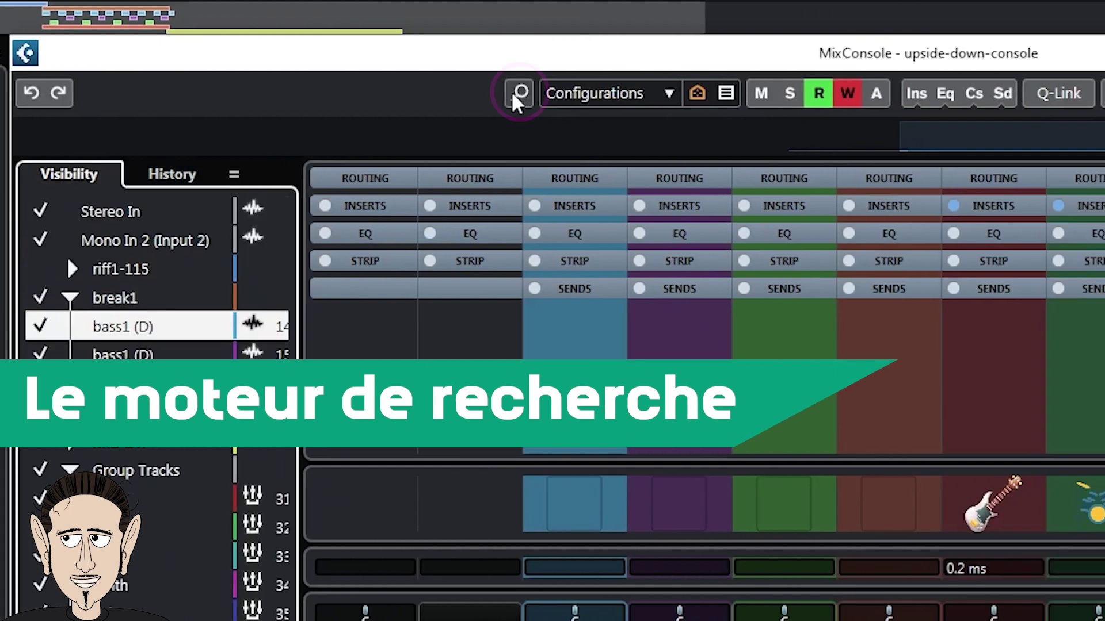
Search the MixConsole channels for EZ and close the channel finder.
click(520, 93)
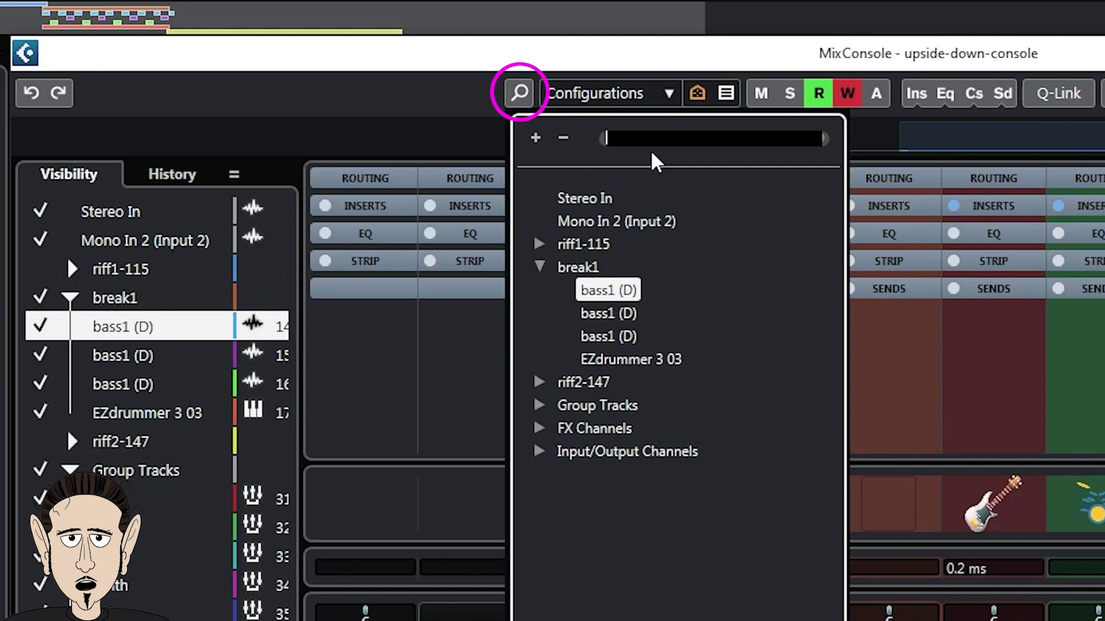
text(EZ)
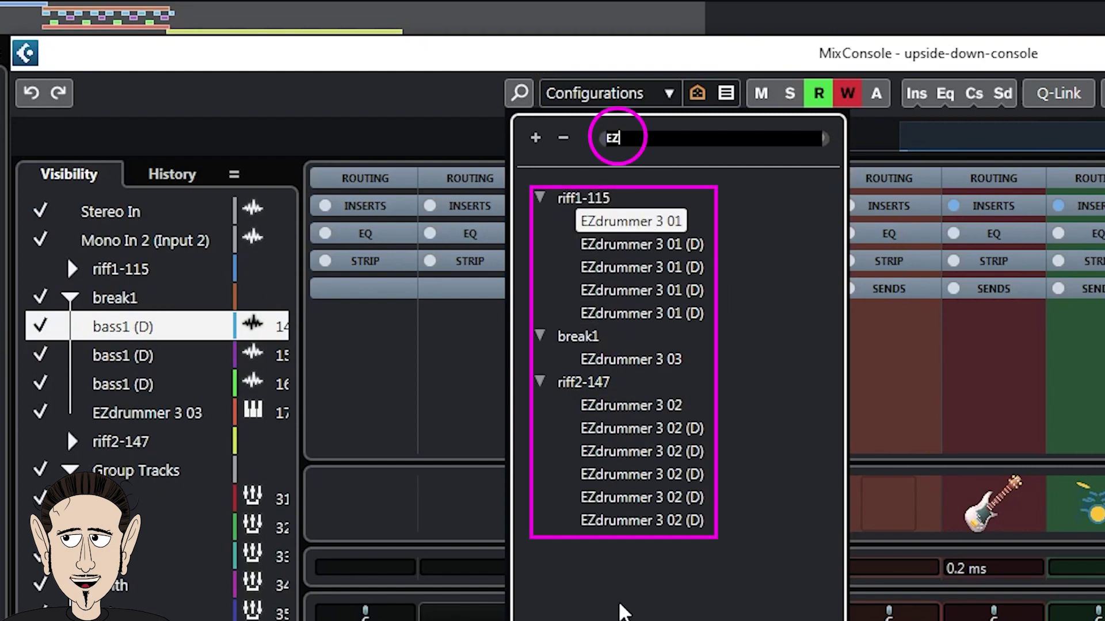
click(432, 86)
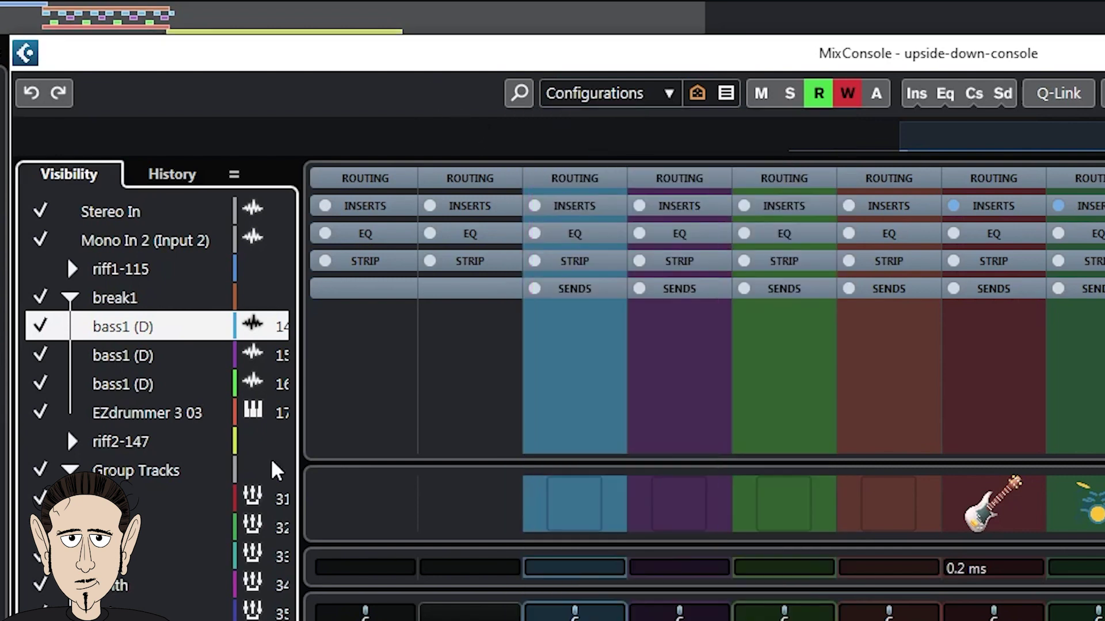
click(521, 94)
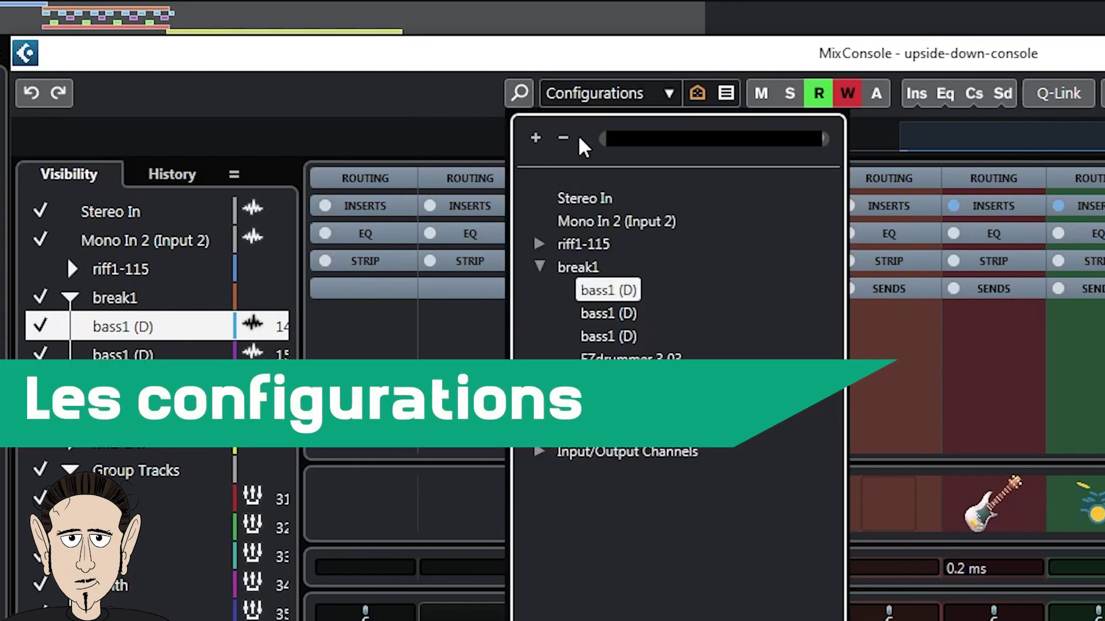
click(440, 91)
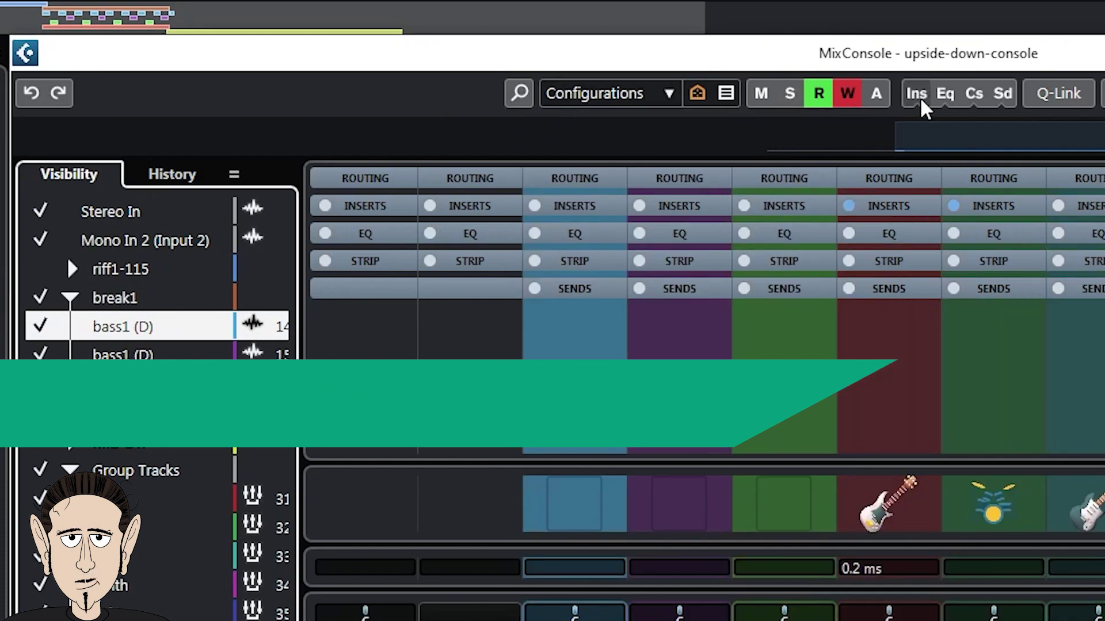
Save the current channel setup, with EZdrummer 3 03 hidden, as a MixConsole configuration named break.
click(666, 96)
click(655, 124)
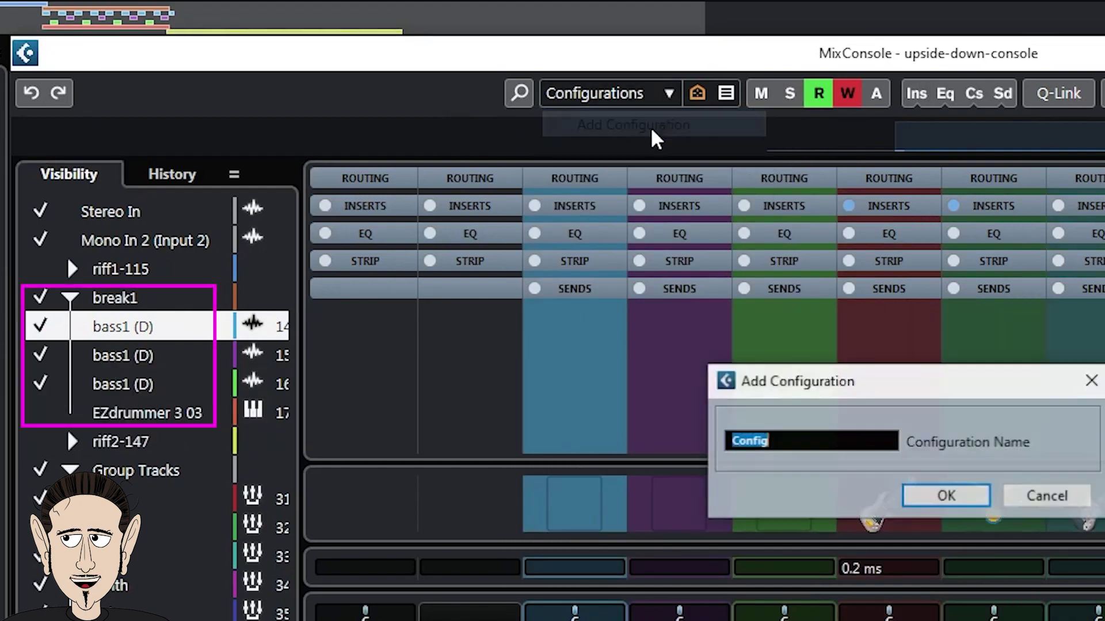
text(br)
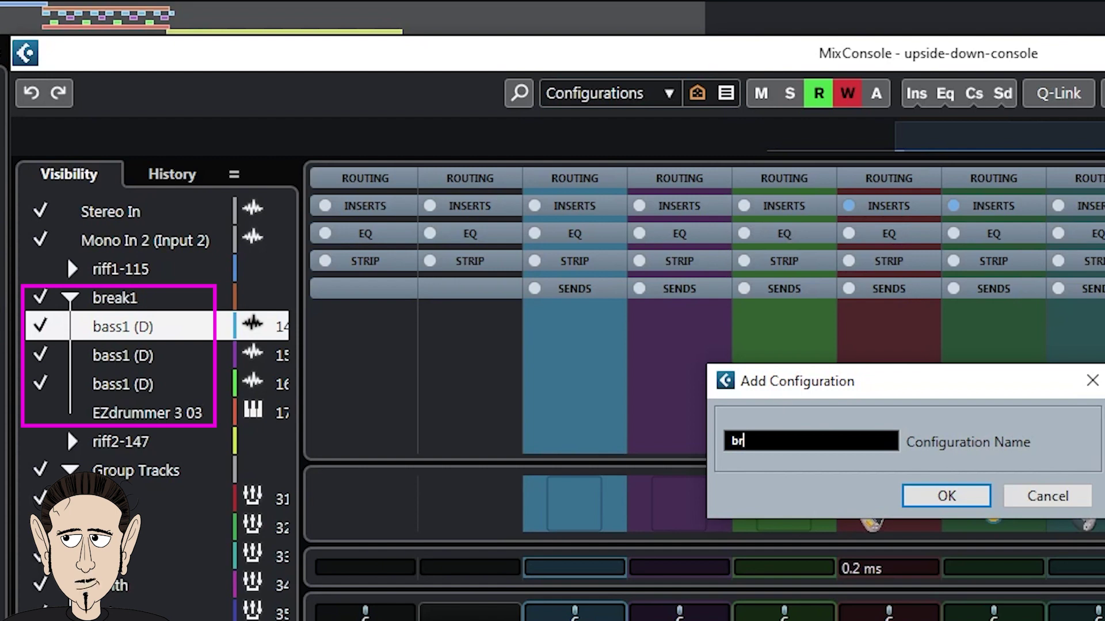
text(eak)
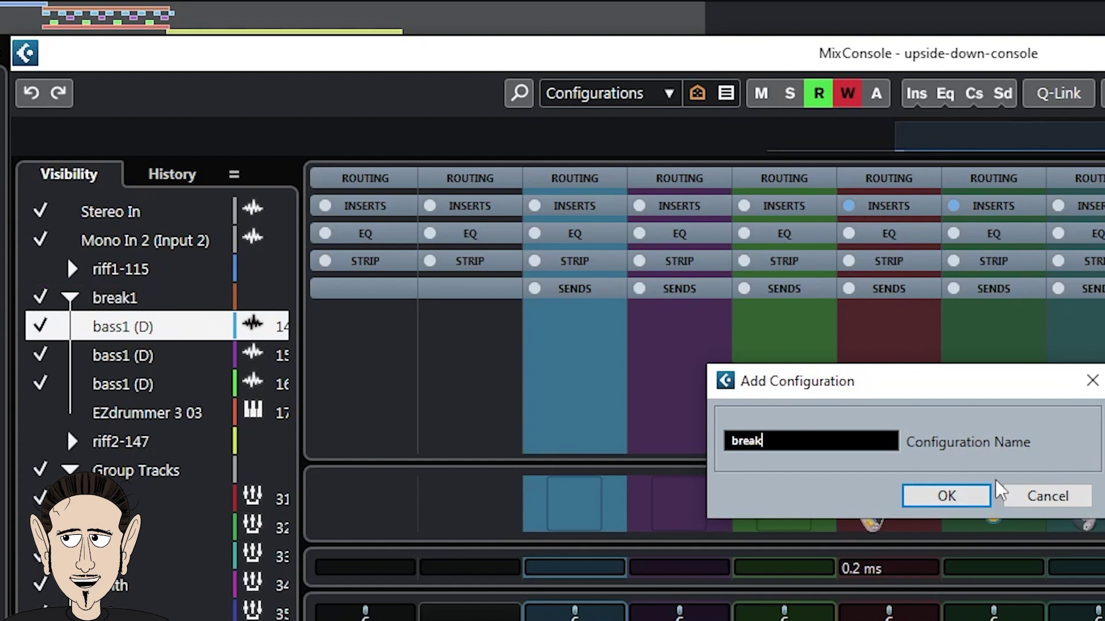
click(945, 496)
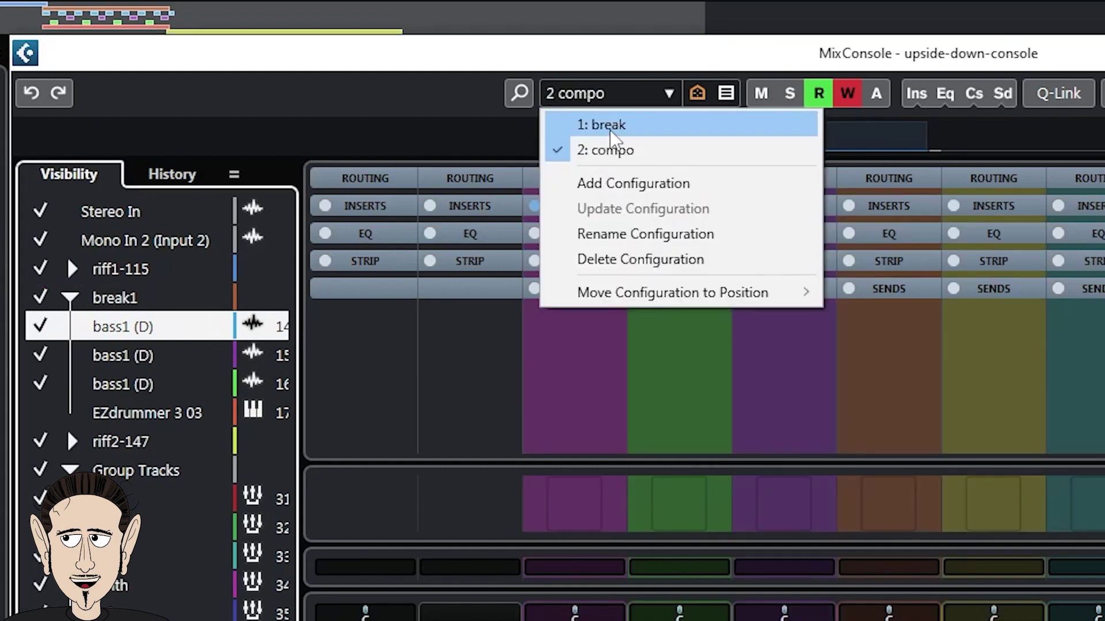
Try switching the MixConsole to the break configuration and return to the compo configuration.
click(611, 123)
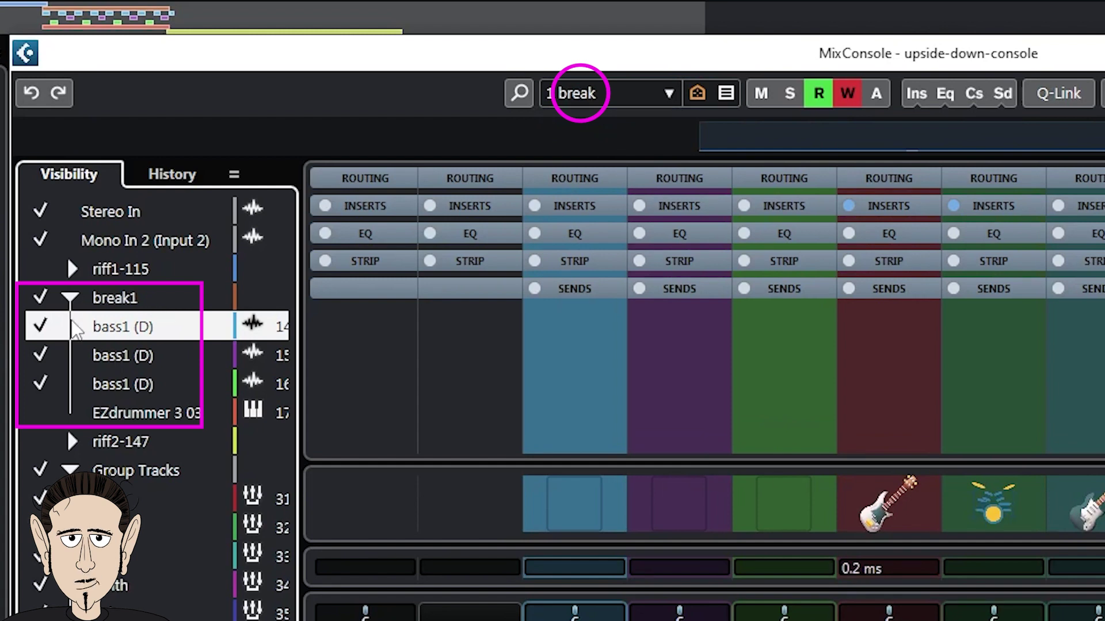
click(671, 94)
click(644, 151)
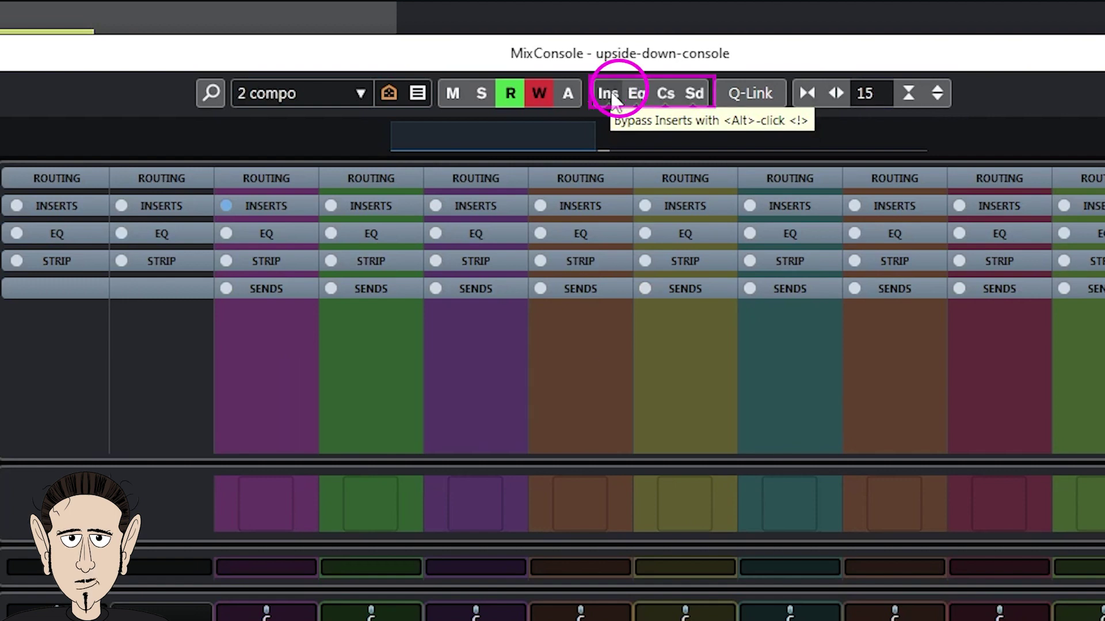
Try bypassing the inserts on all channels and on the bass group channel alone, reactivating them each time.
alt+click(614, 99)
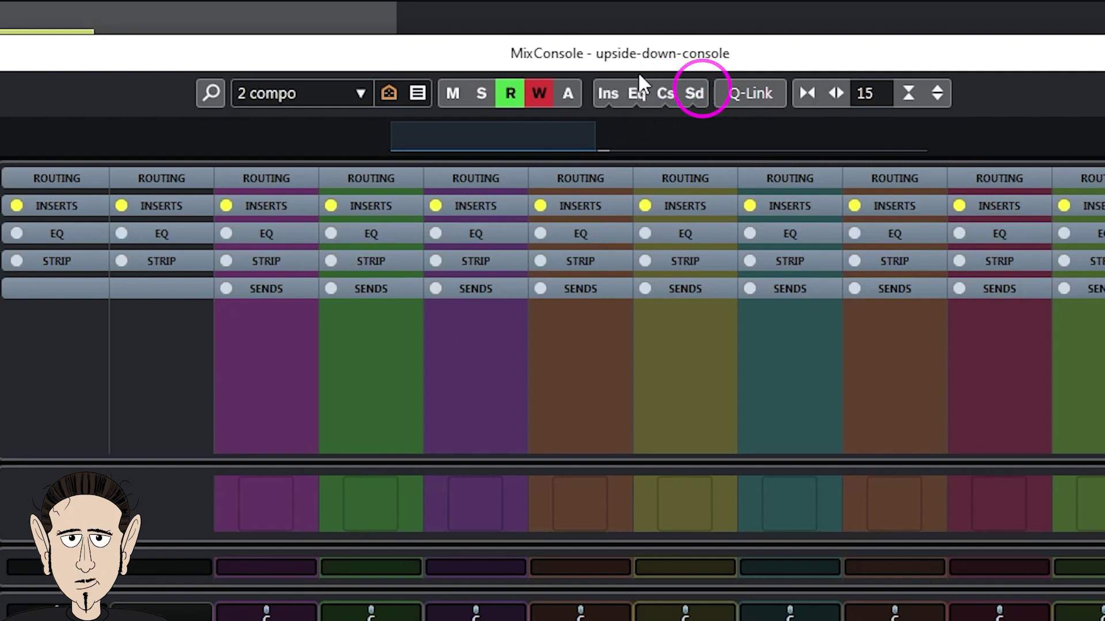
click(601, 95)
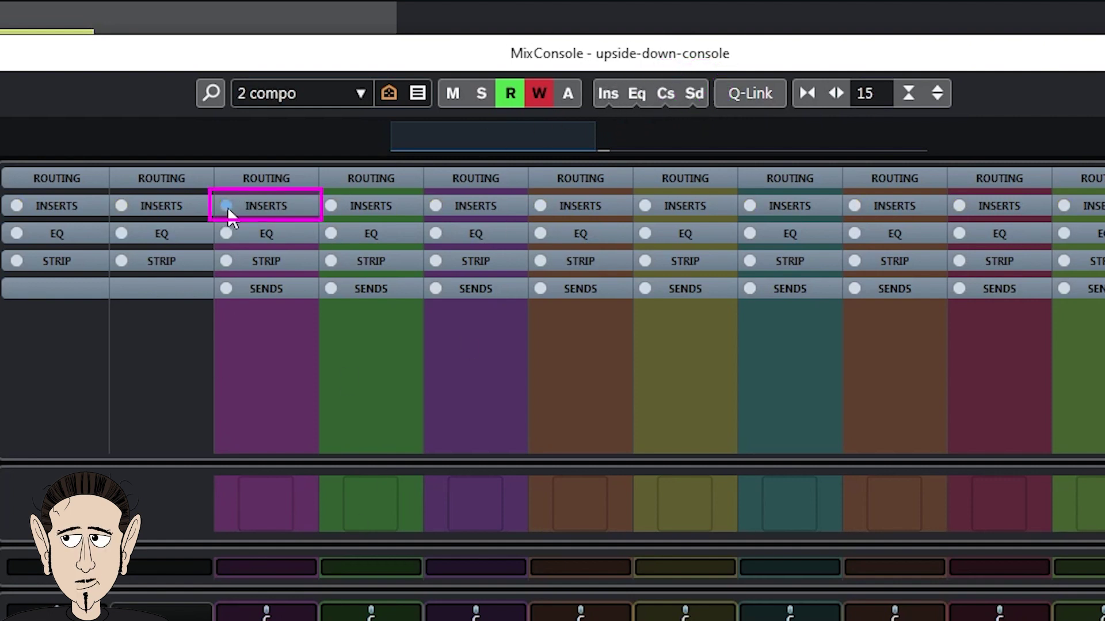
click(251, 207)
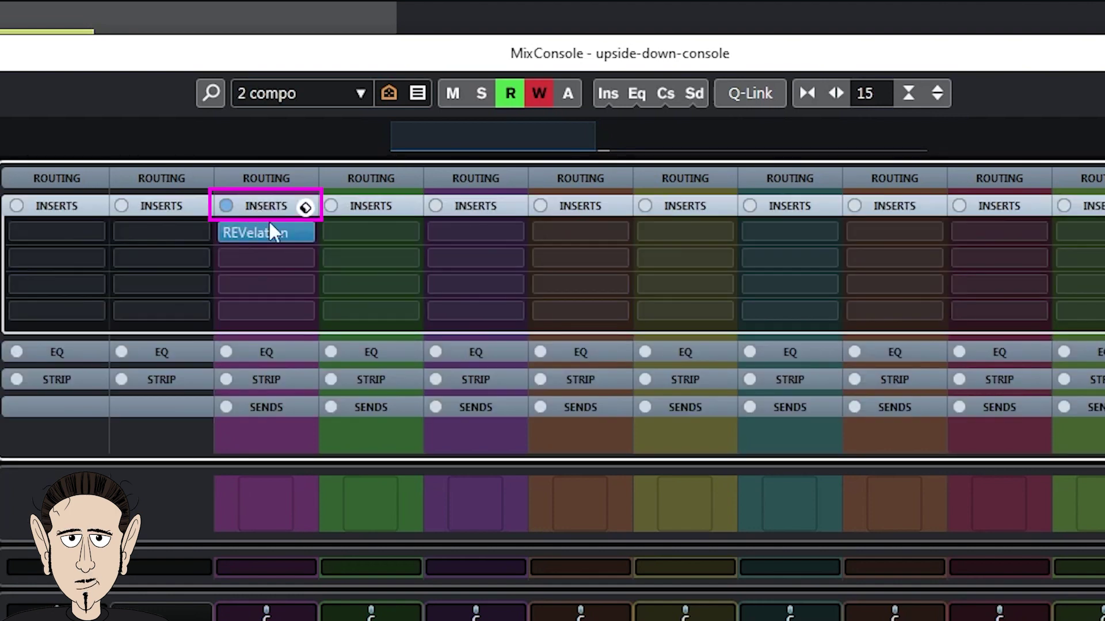
alt+click(606, 98)
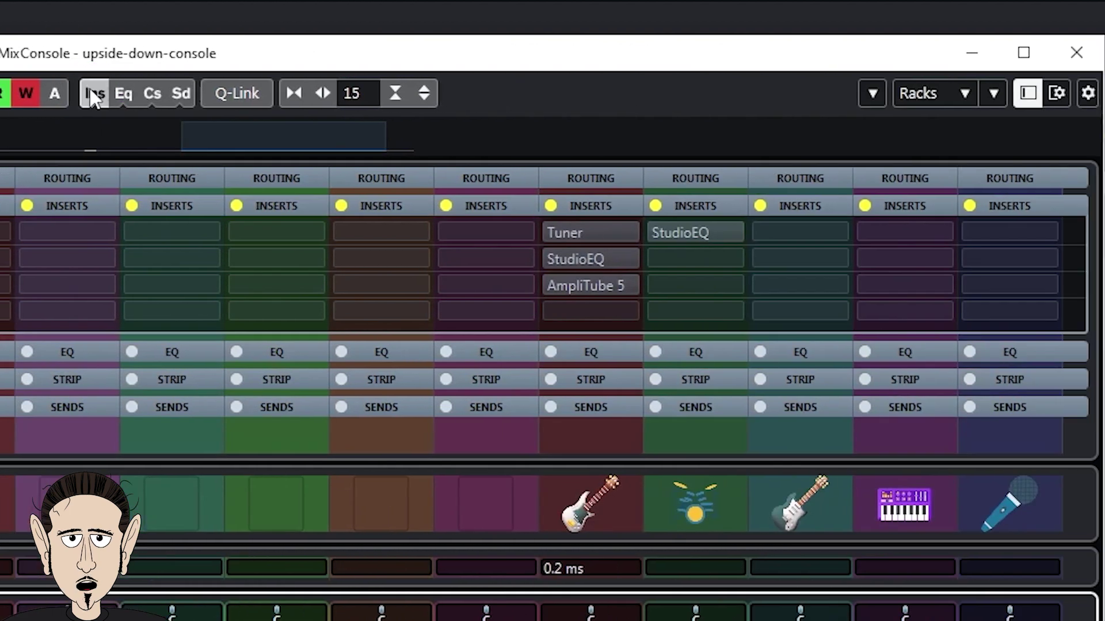
alt+click(92, 94)
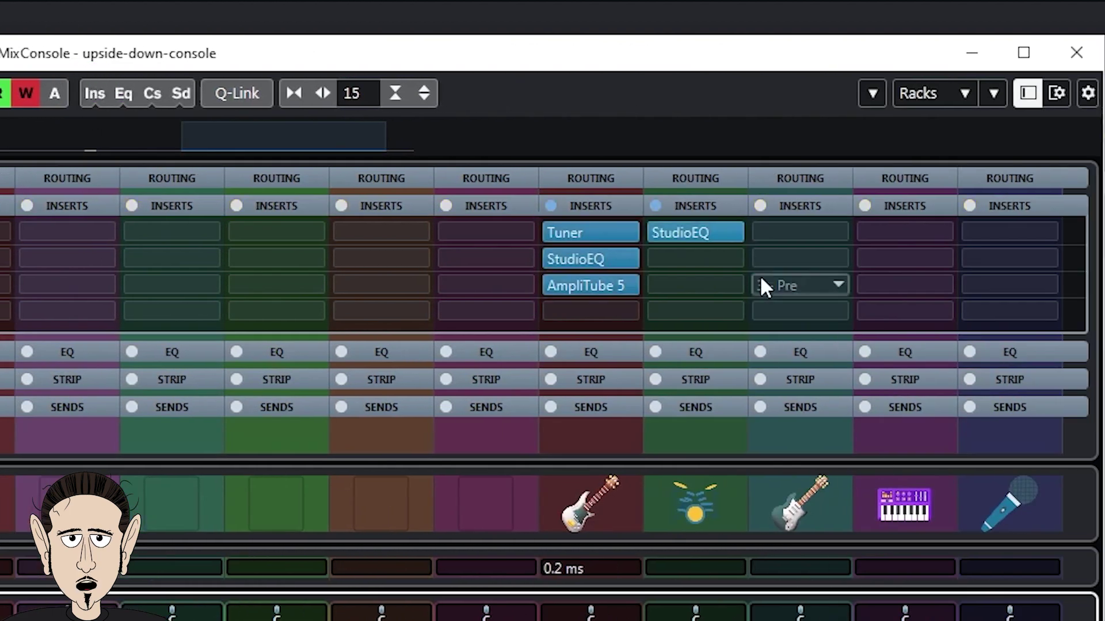
click(550, 206)
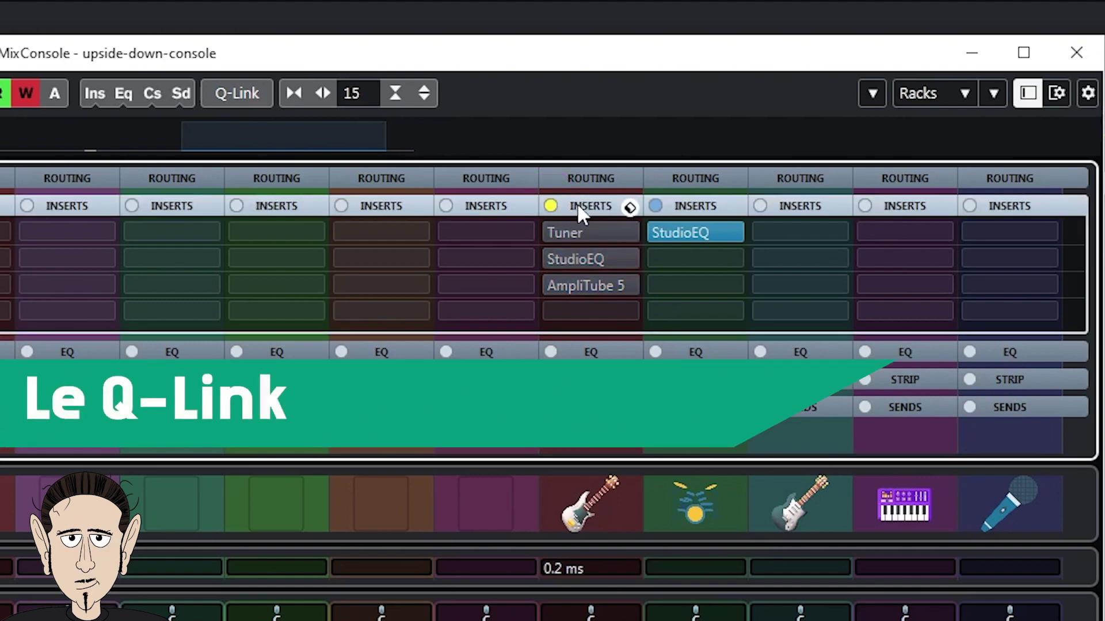
click(550, 207)
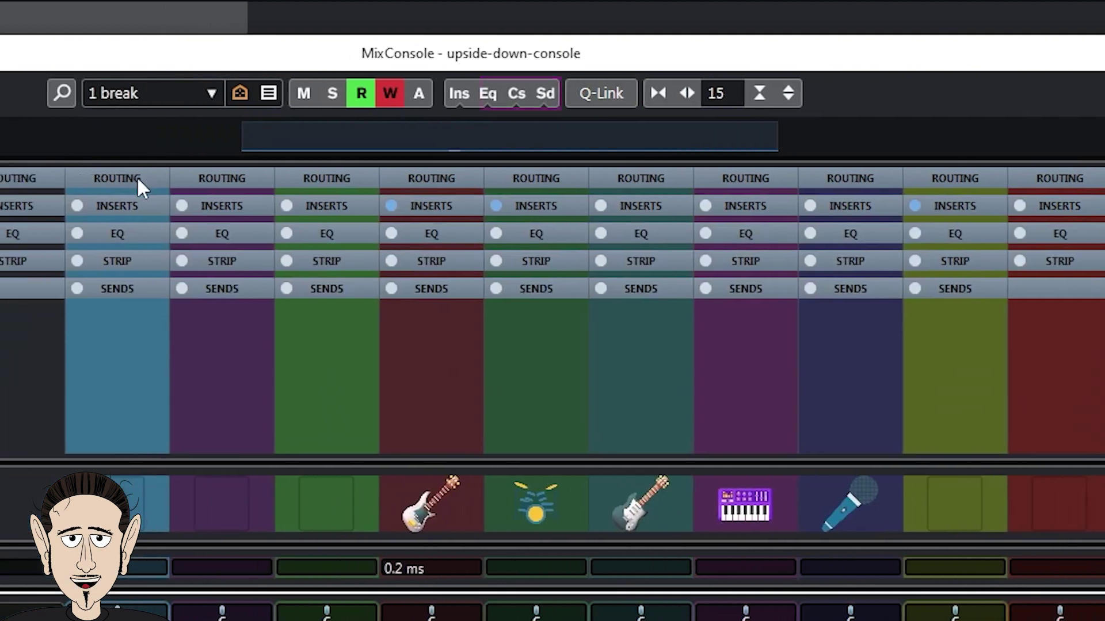
Expand the Routing rack and lower the Q-Linked faders of the three bass1 (D) channels and the bass group to -5.01.
click(297, 176)
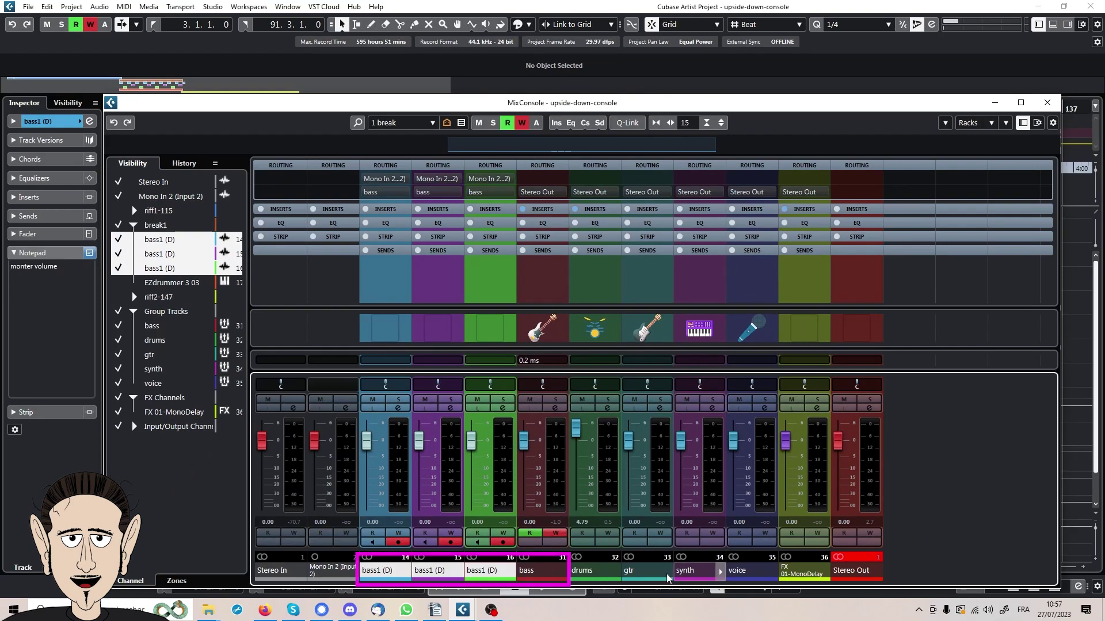
ctrl+click(550, 577)
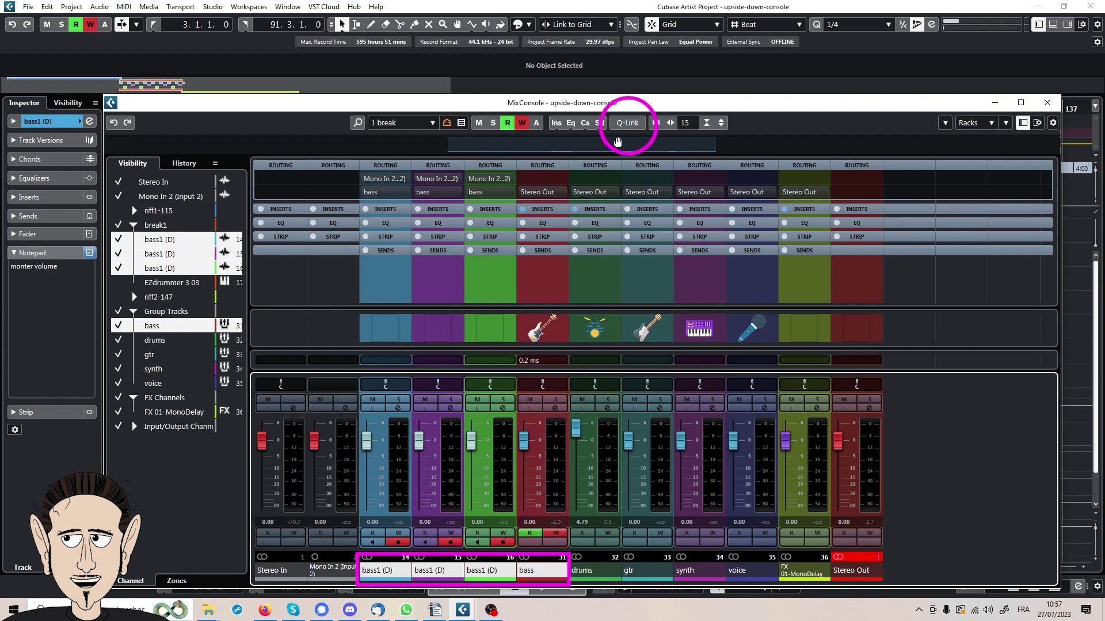
click(627, 122)
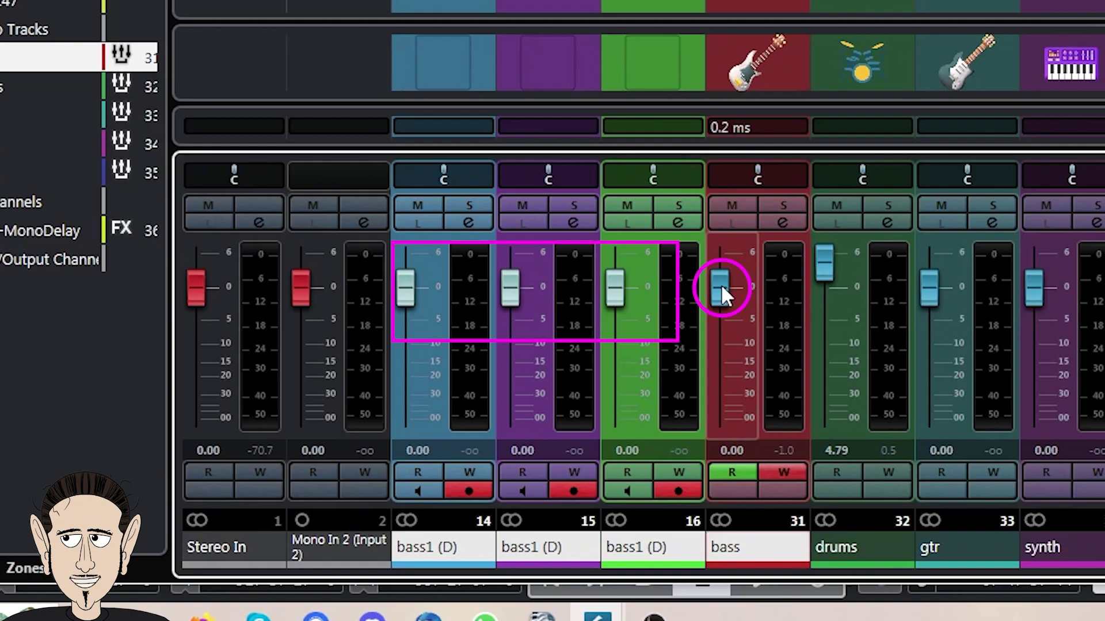
mouse_move(721, 284)
mouse_down()
mouse_move(738, 354)
mouse_move(740, 295)
mouse_move(737, 372)
mouse_move(733, 280)
mouse_move(735, 374)
mouse_move(738, 289)
mouse_move(743, 335)
mouse_up()
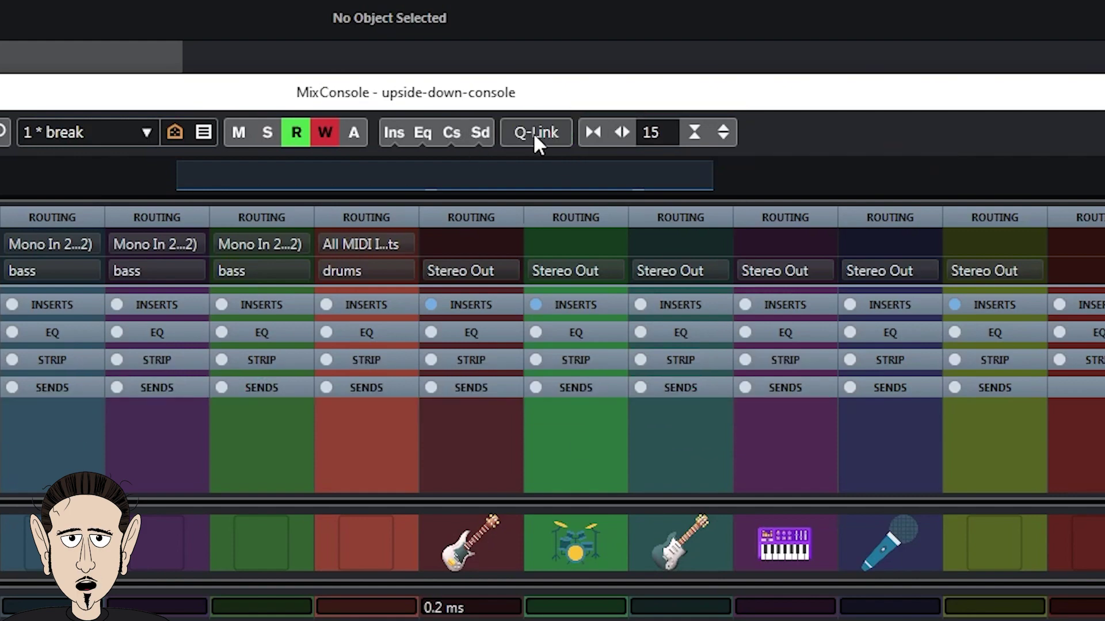
Try narrowing the MixConsole channels step by step until at least 21 fit across the window.
click(594, 132)
click(594, 132)
click(594, 132)
click(594, 132)
click(594, 132)
click(593, 132)
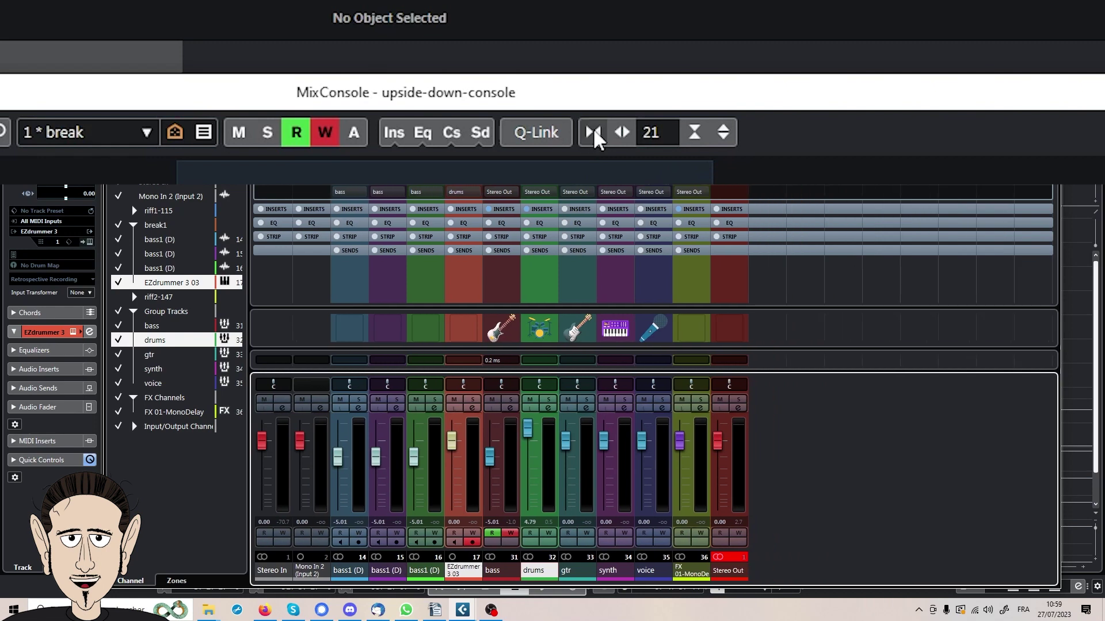
click(593, 132)
Widen the MixConsole channels until 13 fit across the window and increase the height of the rack slots.
click(623, 132)
click(623, 132)
click(622, 133)
click(623, 132)
click(623, 132)
click(623, 133)
click(622, 132)
click(623, 132)
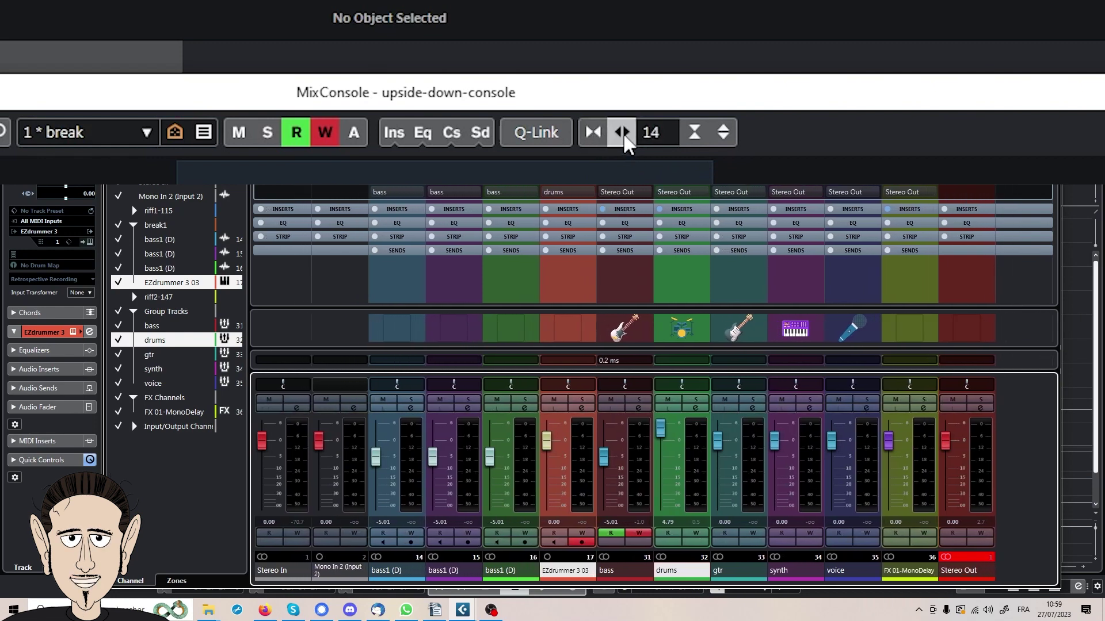
click(623, 135)
click(697, 132)
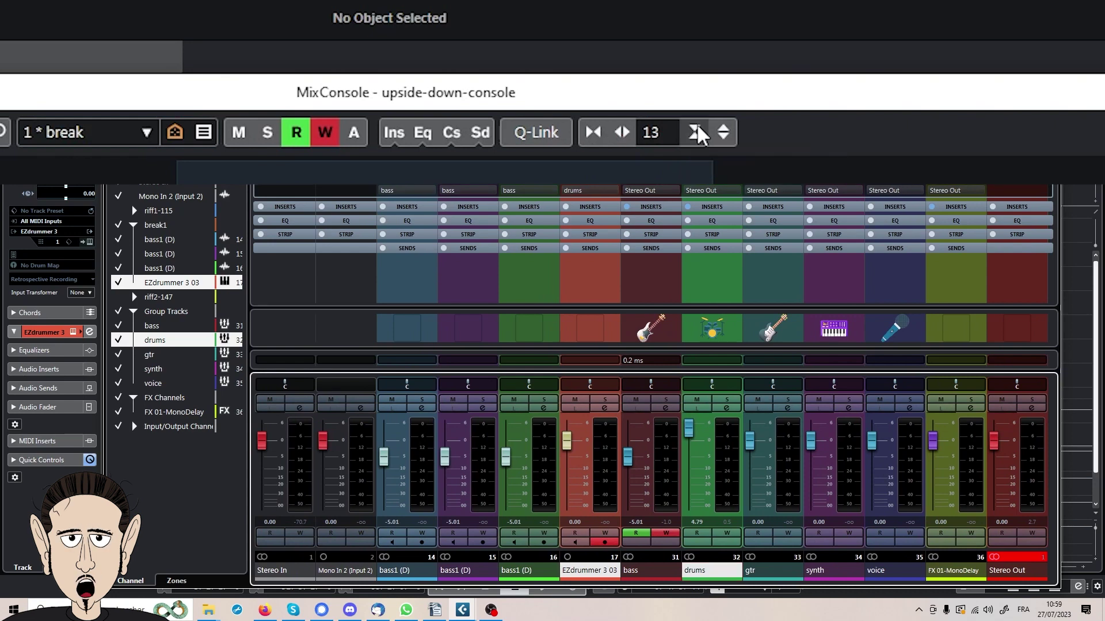
click(723, 133)
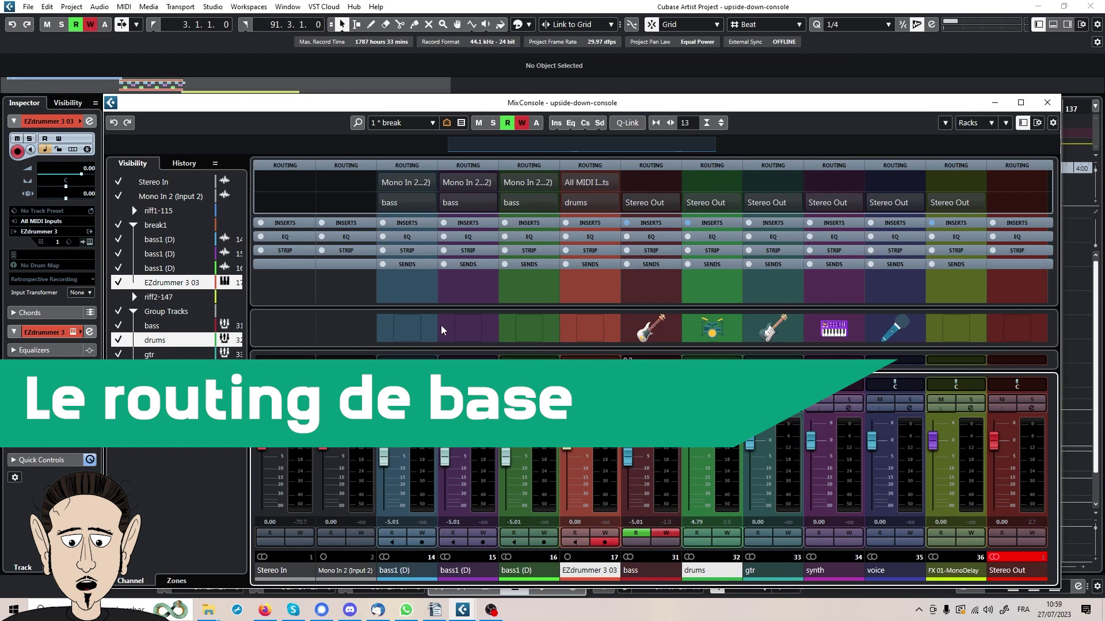
Make the riff1-115 channels visible, collapse break1, and hide the break1, riff2-147 and Group Tracks folders.
click(118, 211)
click(132, 226)
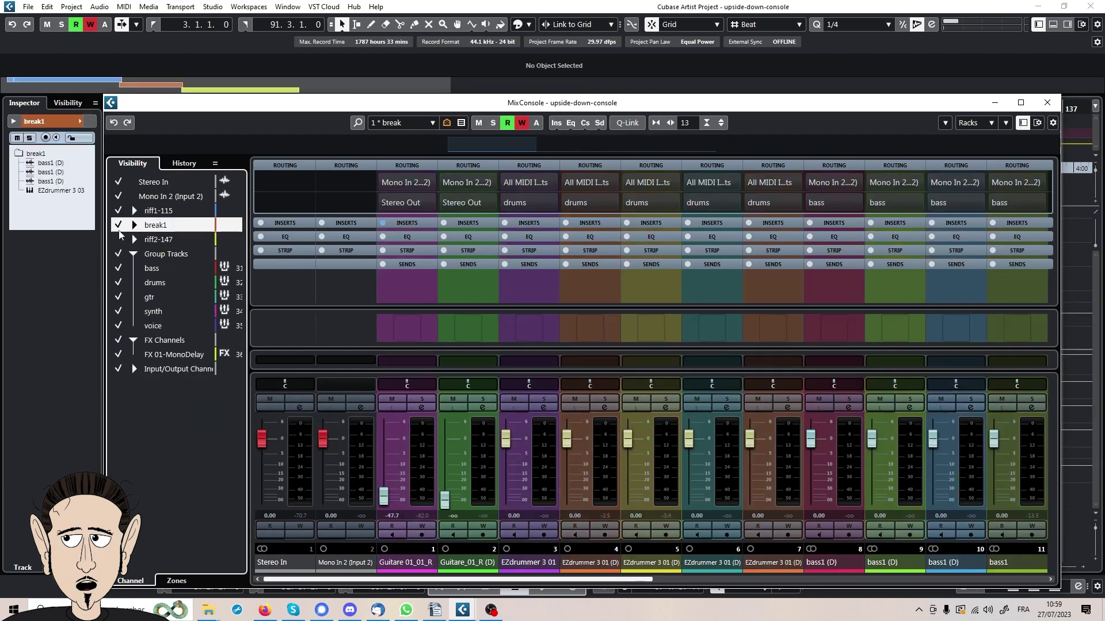
click(118, 254)
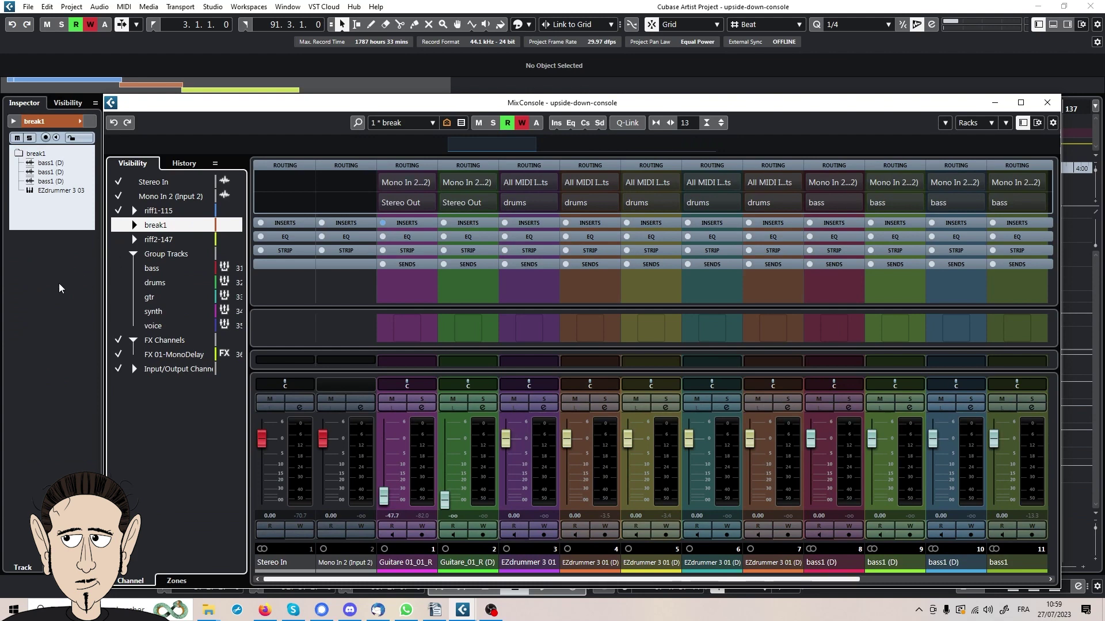
Expand the riff1-115 folder and hide its EZdrummer 3 01 channels and the bass1 (D) channels below them.
click(139, 211)
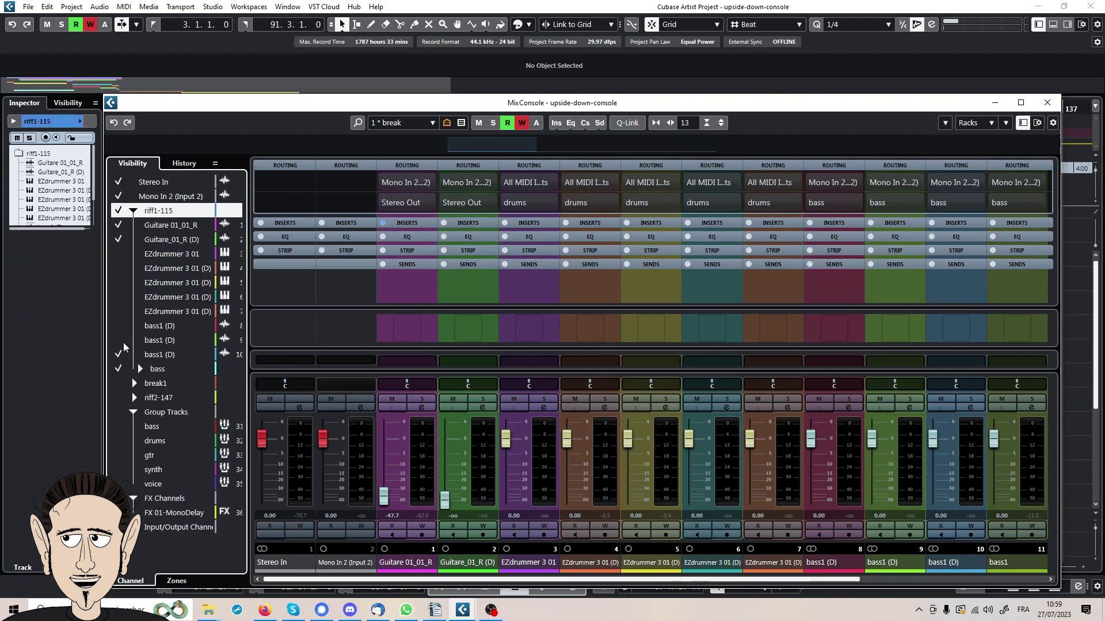
click(118, 354)
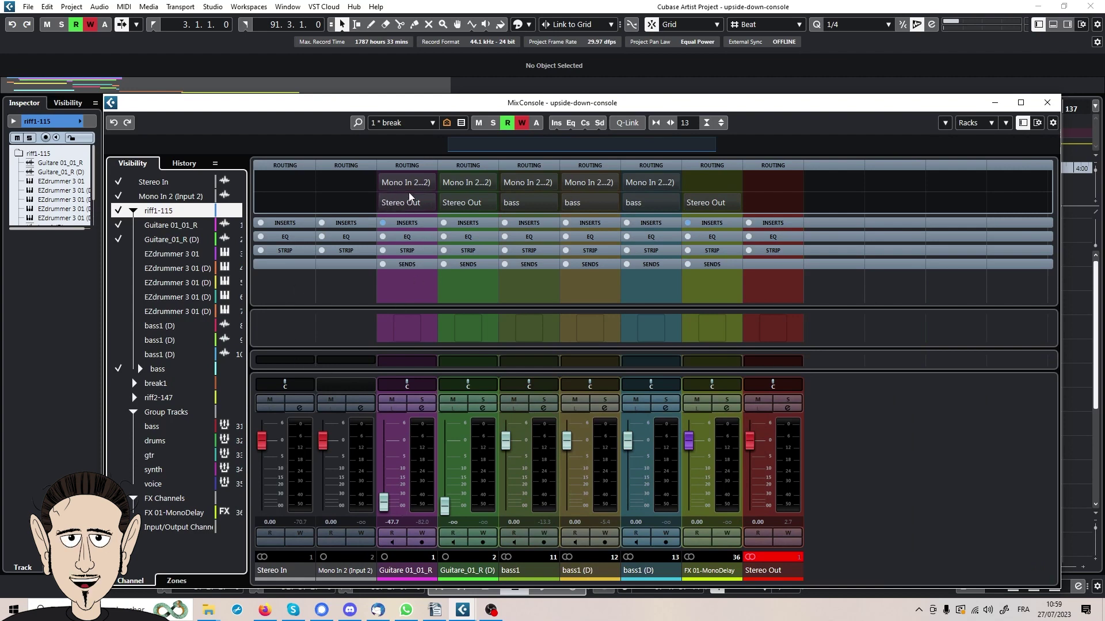
Check the output routing slots of the guitar channels and select the Guitare 01_01_R channel.
drag(402, 205, 444, 214)
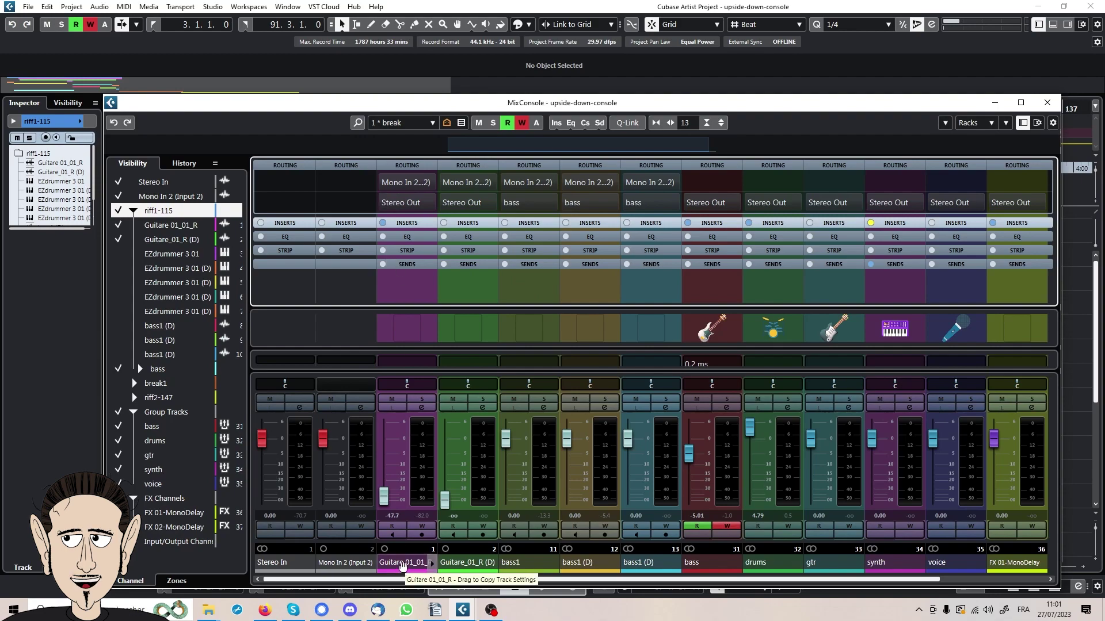
click(401, 567)
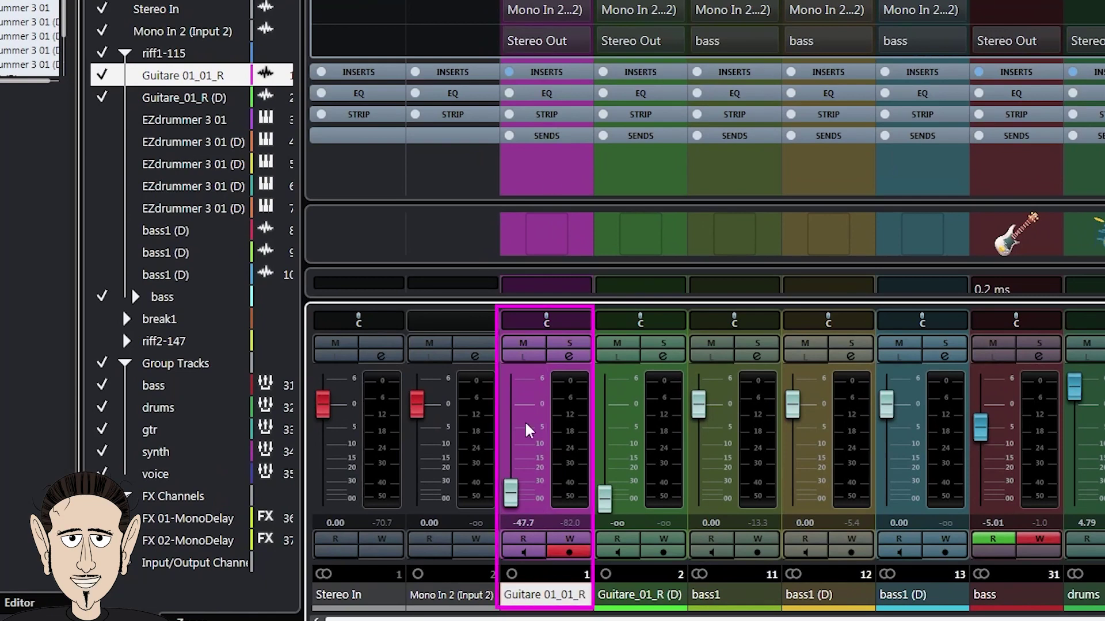
Route the output of the Guitare 01_01_R channel alone to the gtr group and return it to Stereo Out.
click(583, 46)
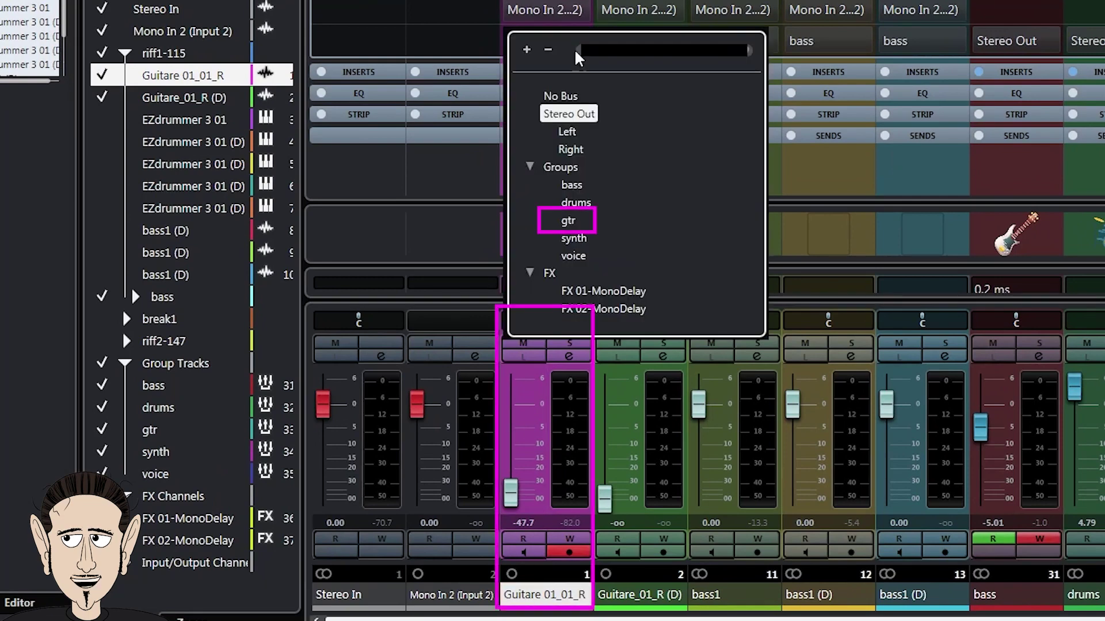
click(569, 222)
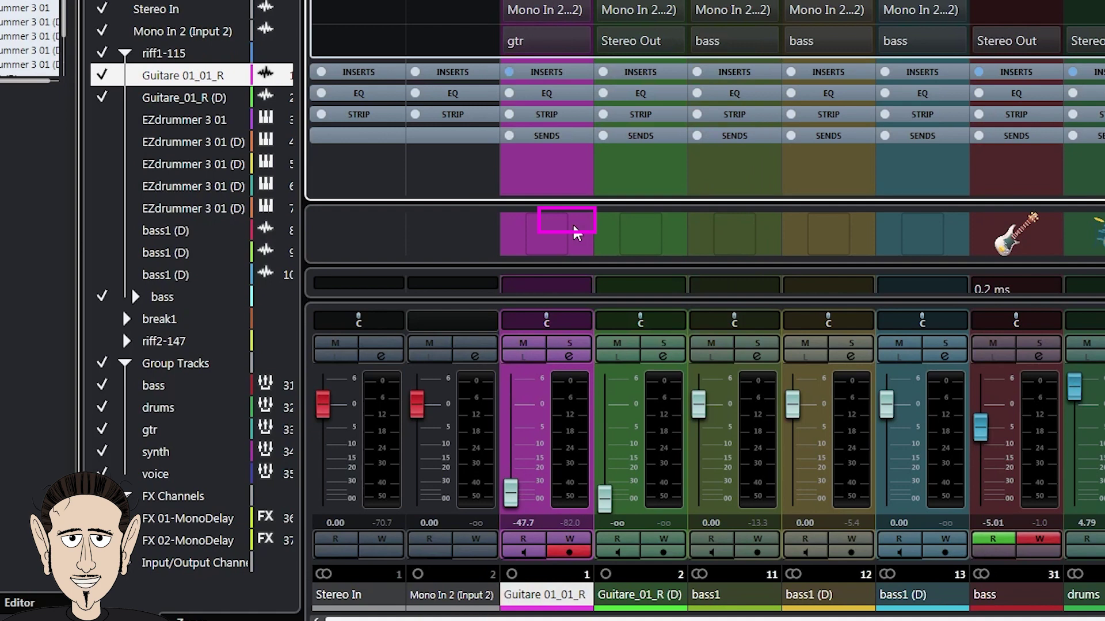
click(579, 43)
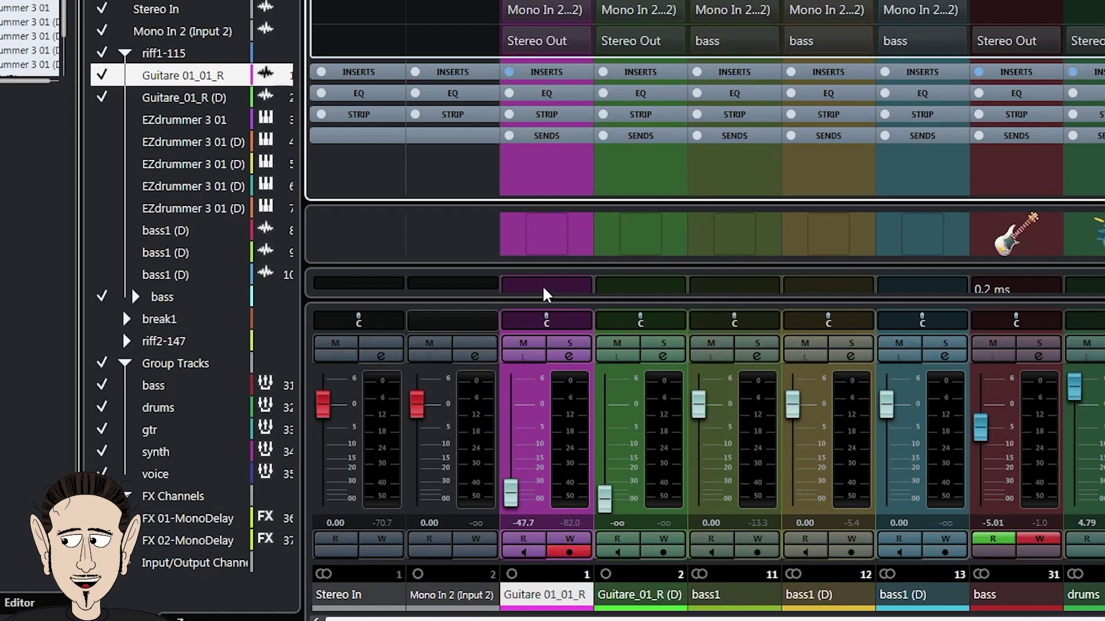
Add Guitare_01_R (D) to the channel selection and route the outputs of both selected guitar channels to the gtr group together.
ctrl+click(636, 595)
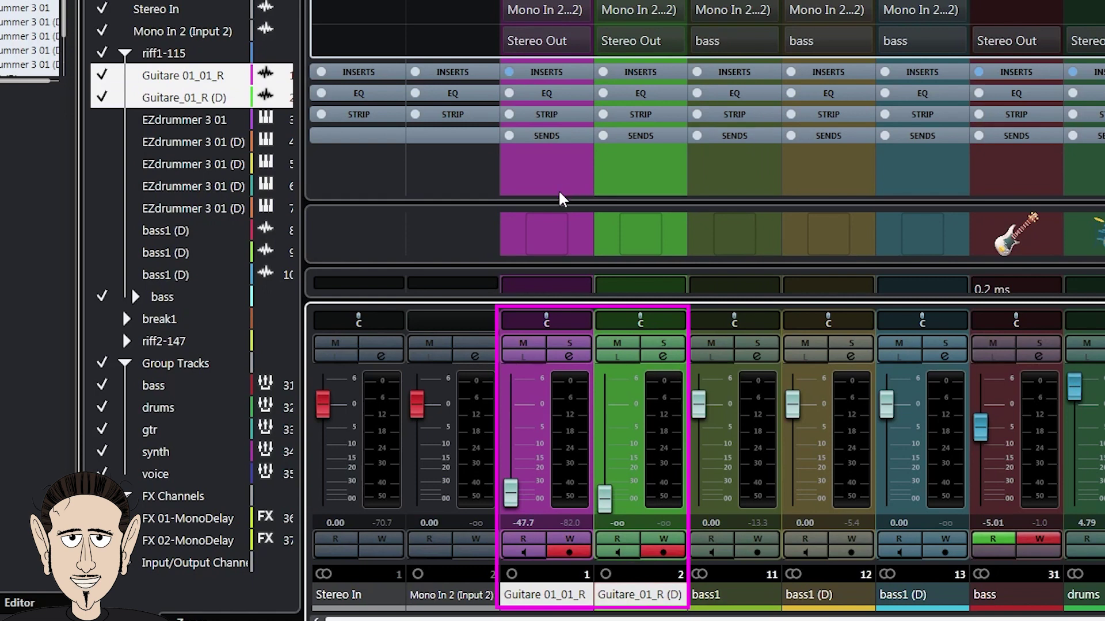
click(584, 35)
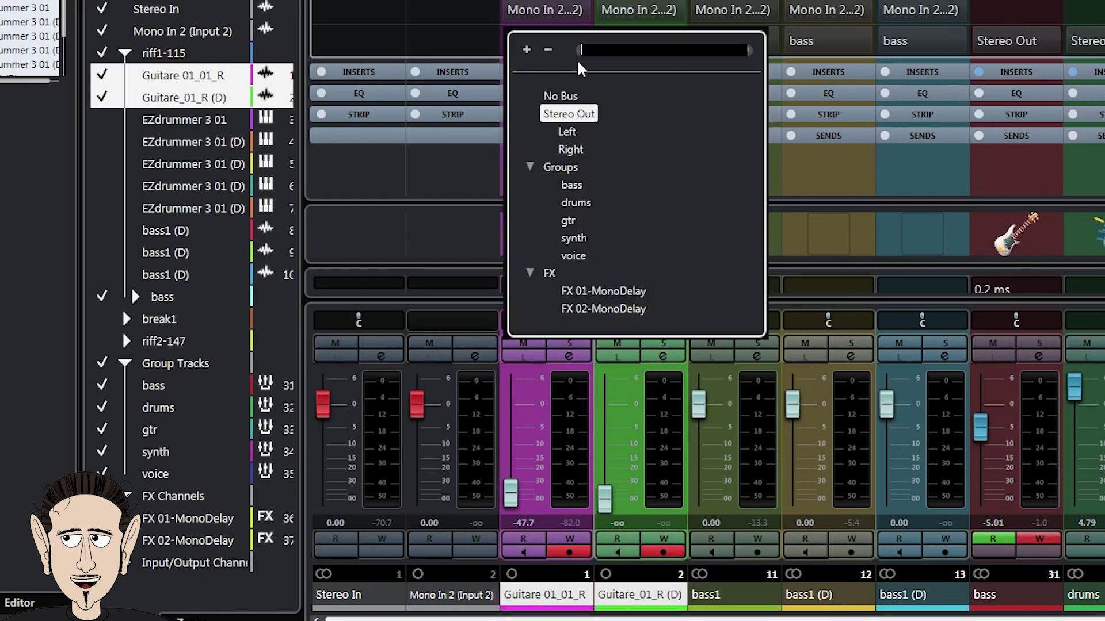
click(579, 221)
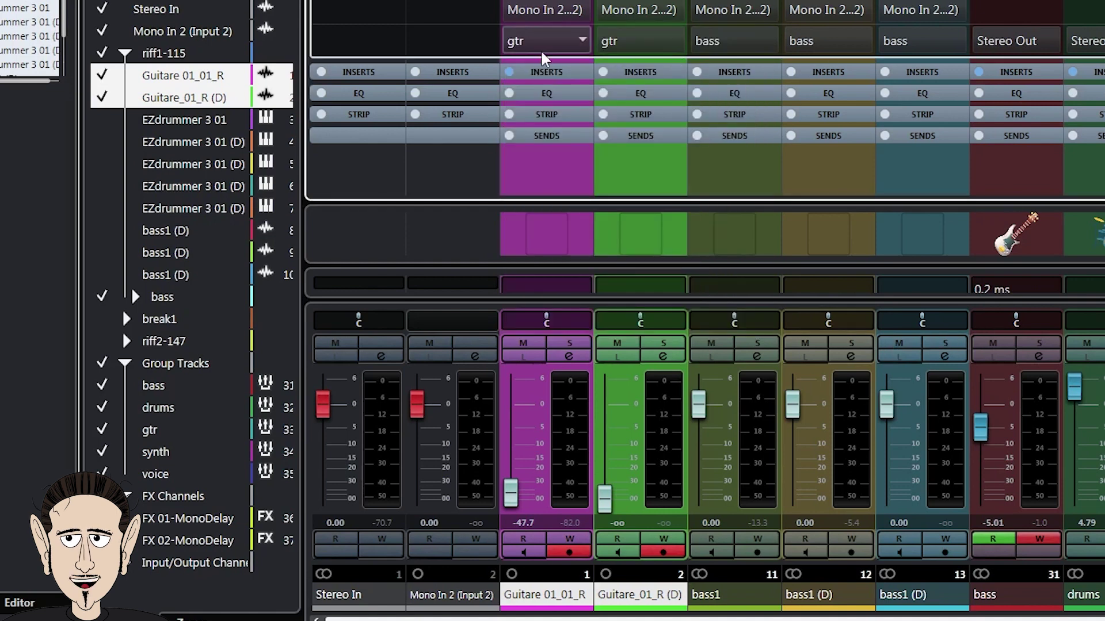